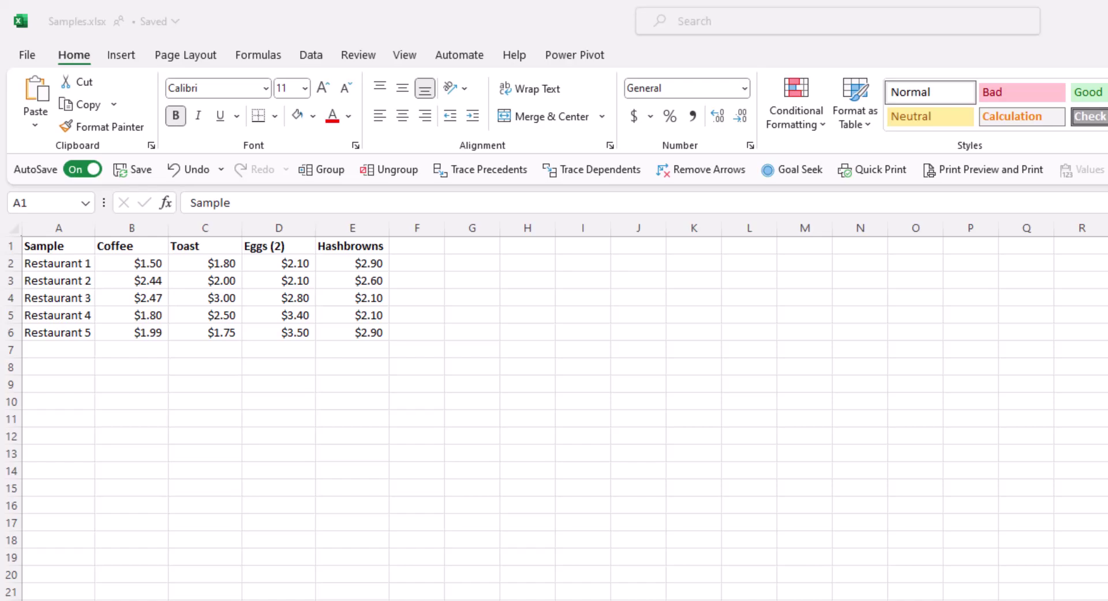
# Step: Enter the label "Mean" in cell A8 below the restaurant samples
pyautogui.hotkey('ctrl', 's')
pyautogui.click(75, 367)
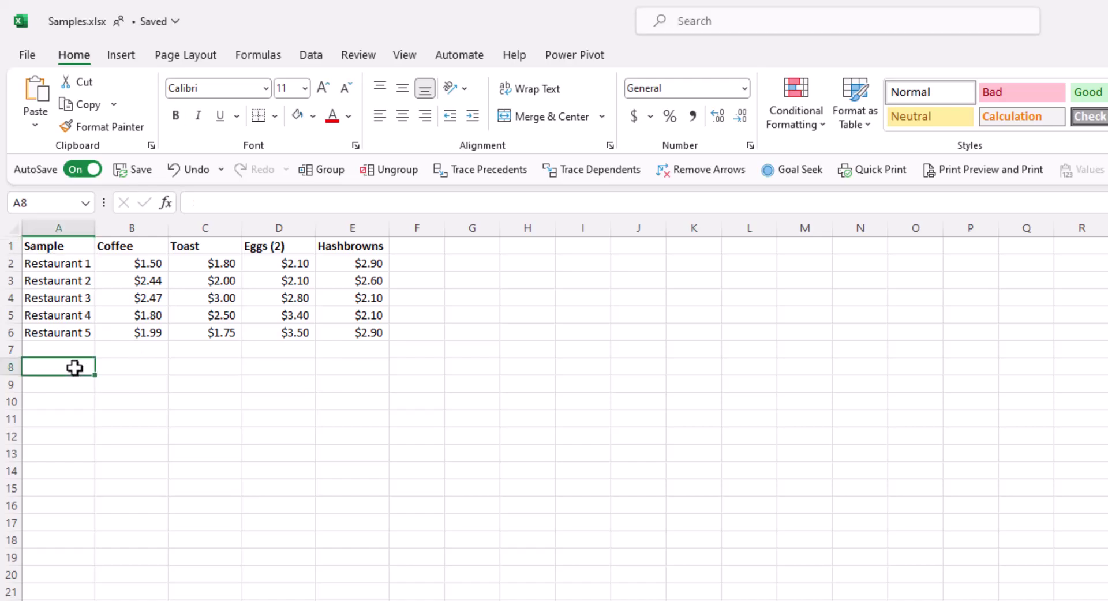
pyautogui.write('Mean')
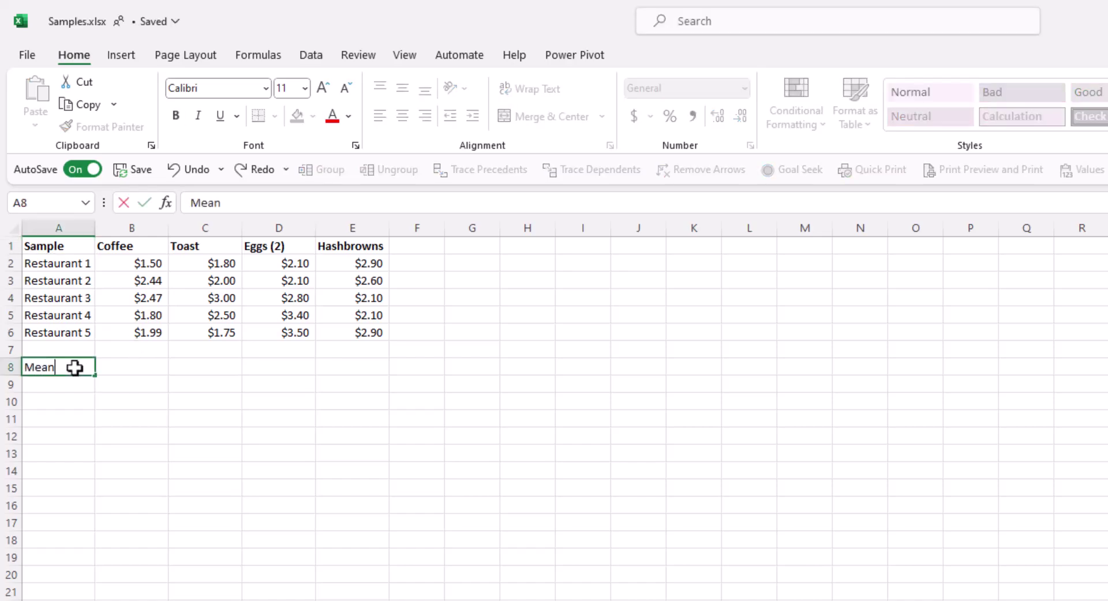
pyautogui.hotkey('ctrl', 'Return')
# Step: Calculate the mean coffee price in B8 with the formula =AVERAGE(B2:B6)
pyautogui.press('Tab')
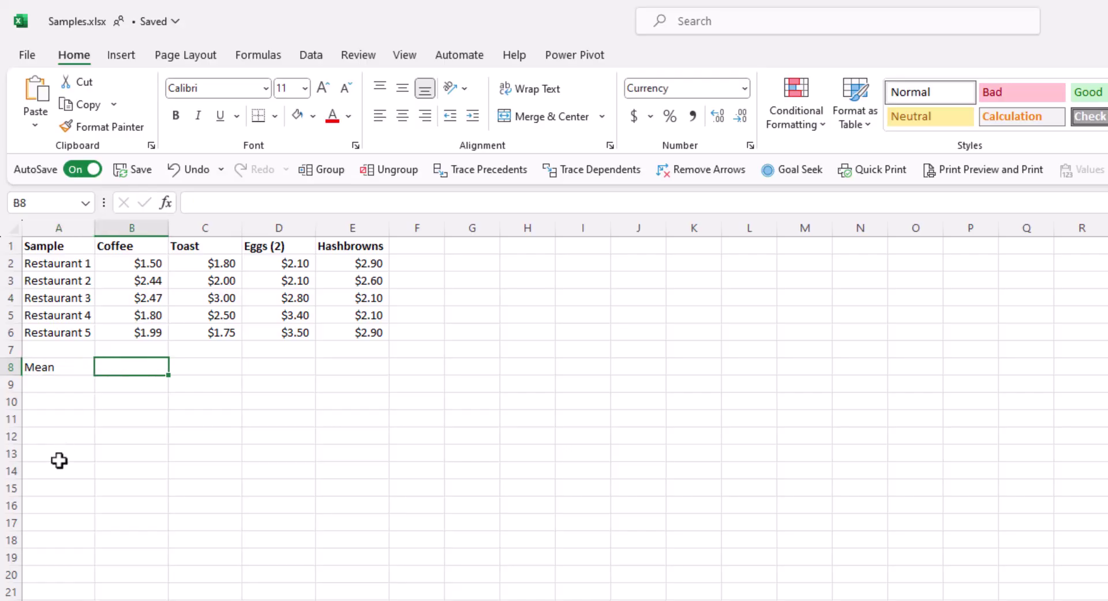
pyautogui.write('=')
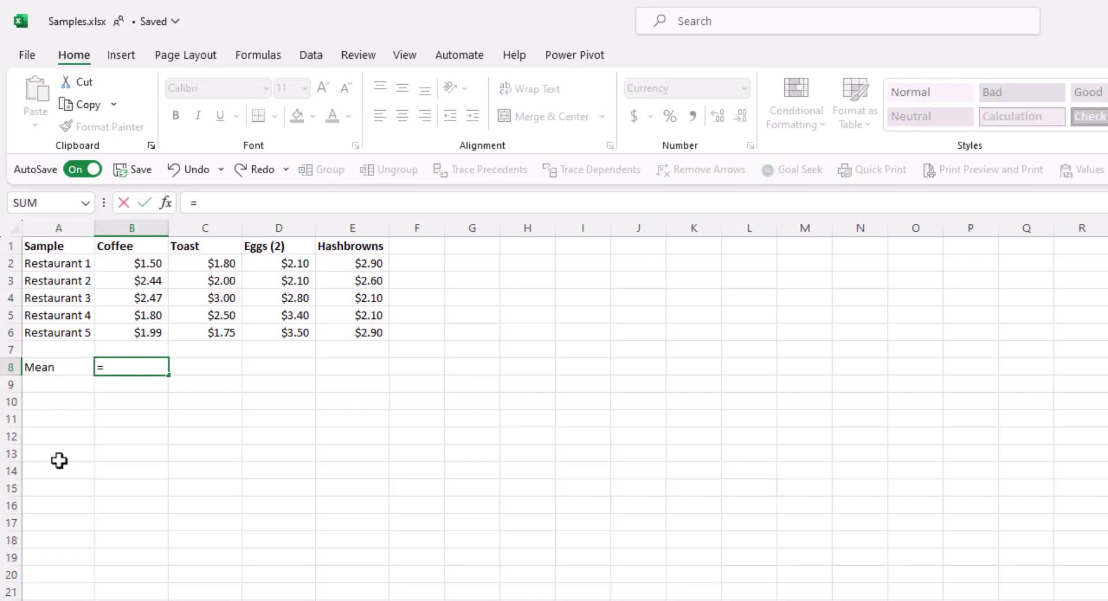
pyautogui.write('average(')
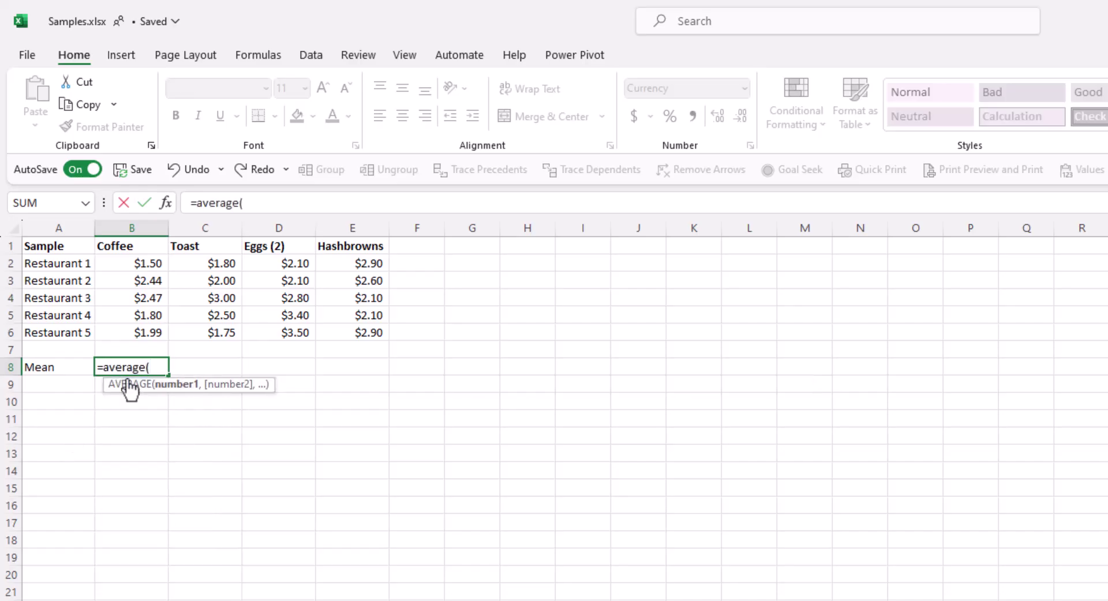
pyautogui.moveTo(149, 258); pyautogui.dragTo(138, 332)
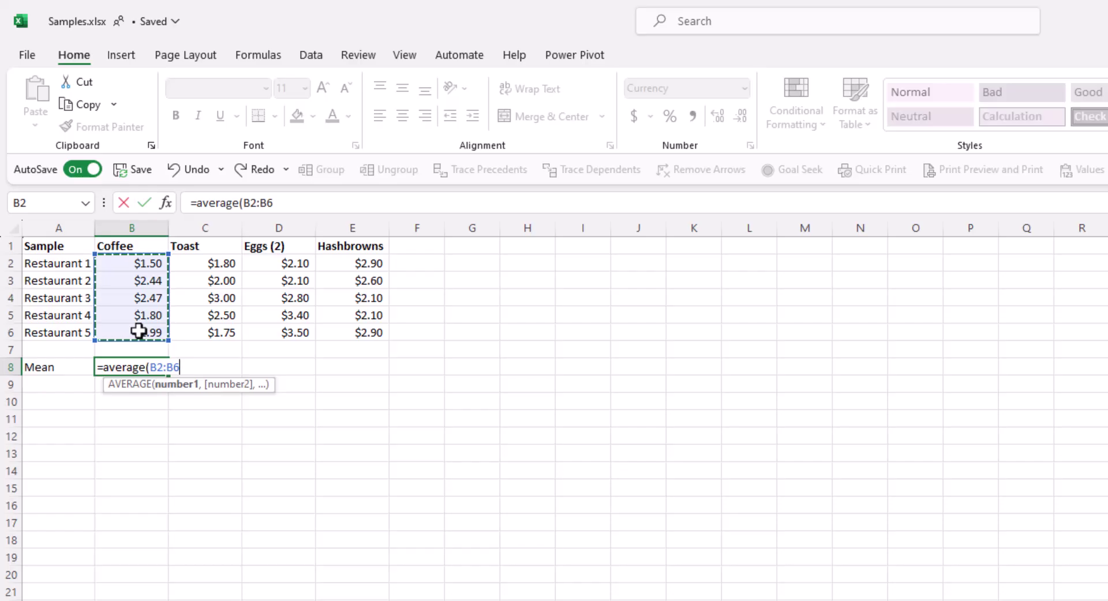
pyautogui.write(')')
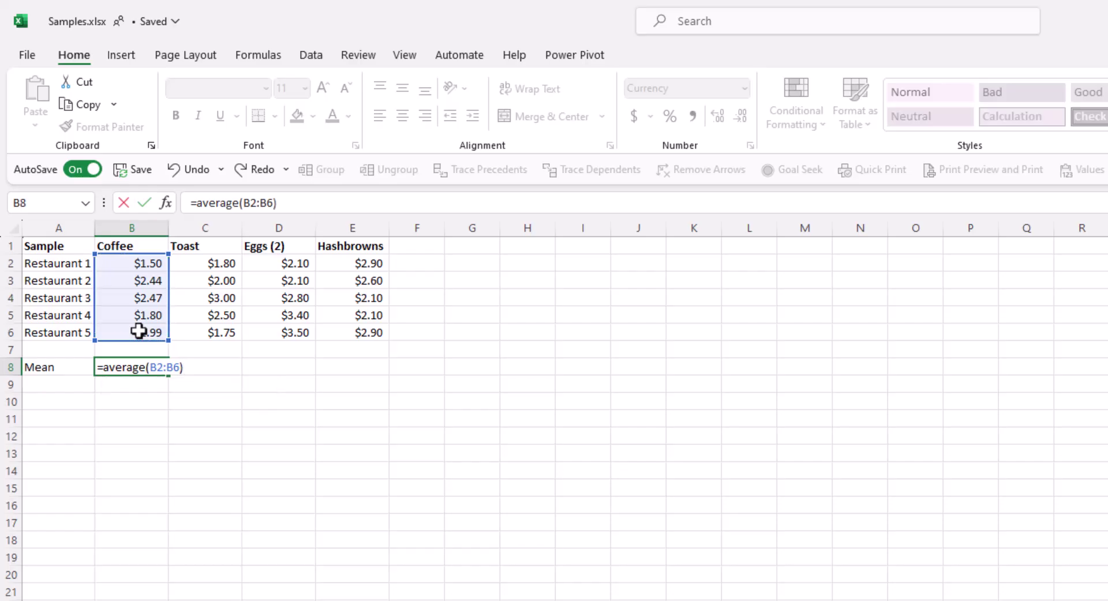
pyautogui.press('Return')
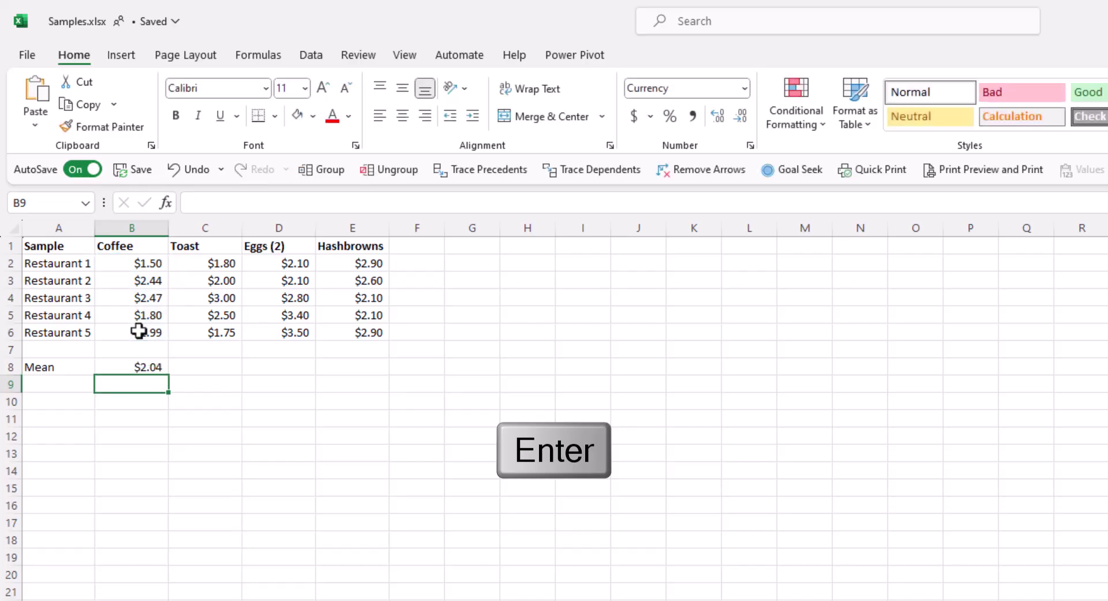
# Step: Fill the AVERAGE formula from B8 across to E8 for the toast, eggs and hashbrowns columns
pyautogui.click(153, 367)
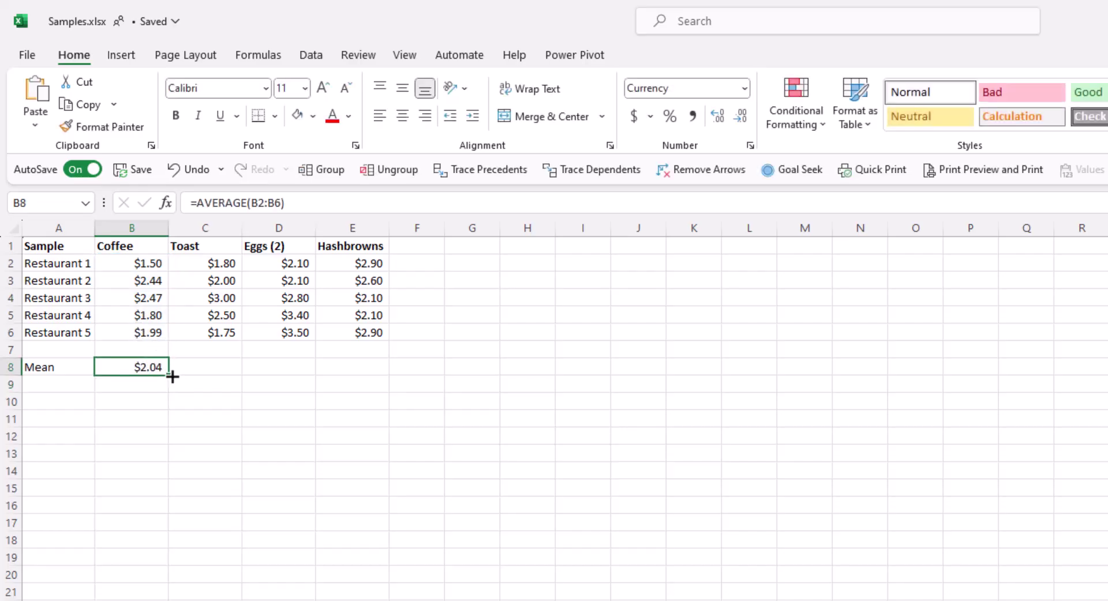
pyautogui.moveTo(172, 376); pyautogui.dragTo(364, 373)
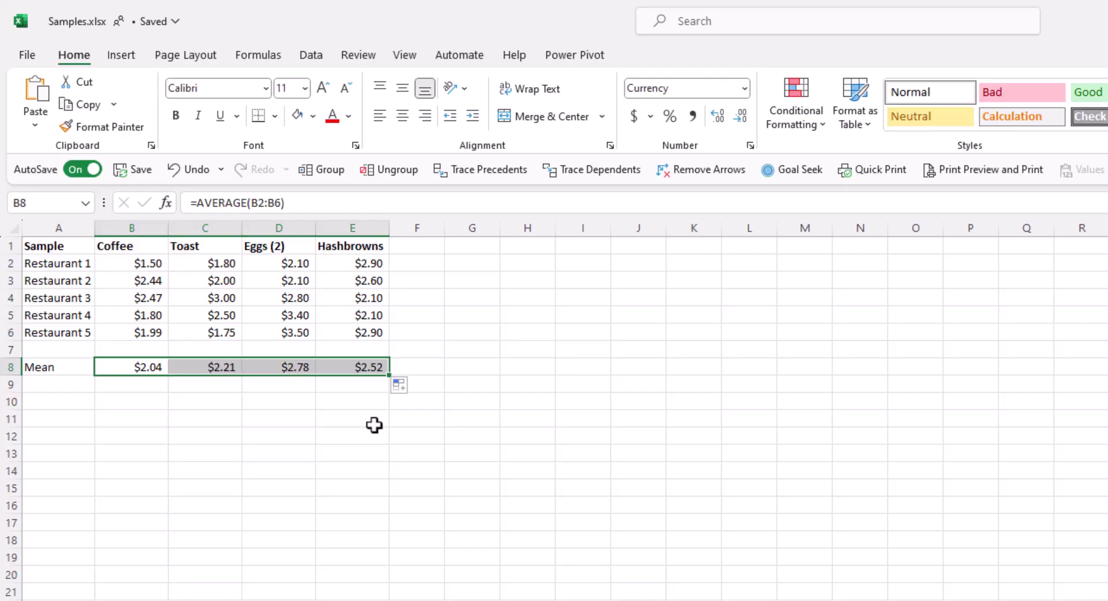
pyautogui.click(375, 385)
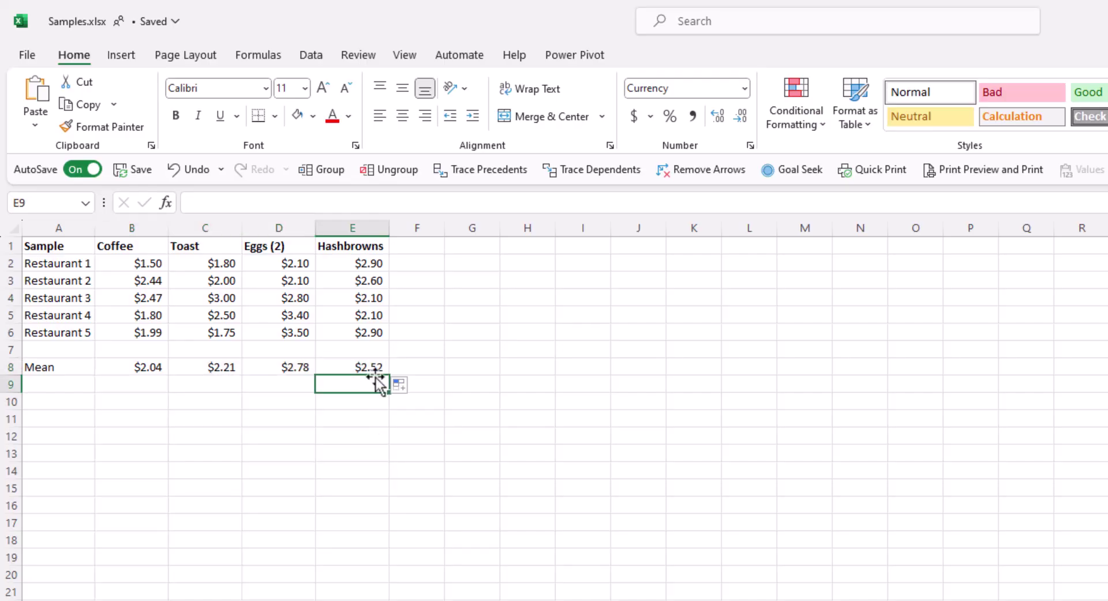
# Step: Check the ranges referenced by the copied AVERAGE formulas in E8, C8 and D8
pyautogui.doubleClick(372, 366)
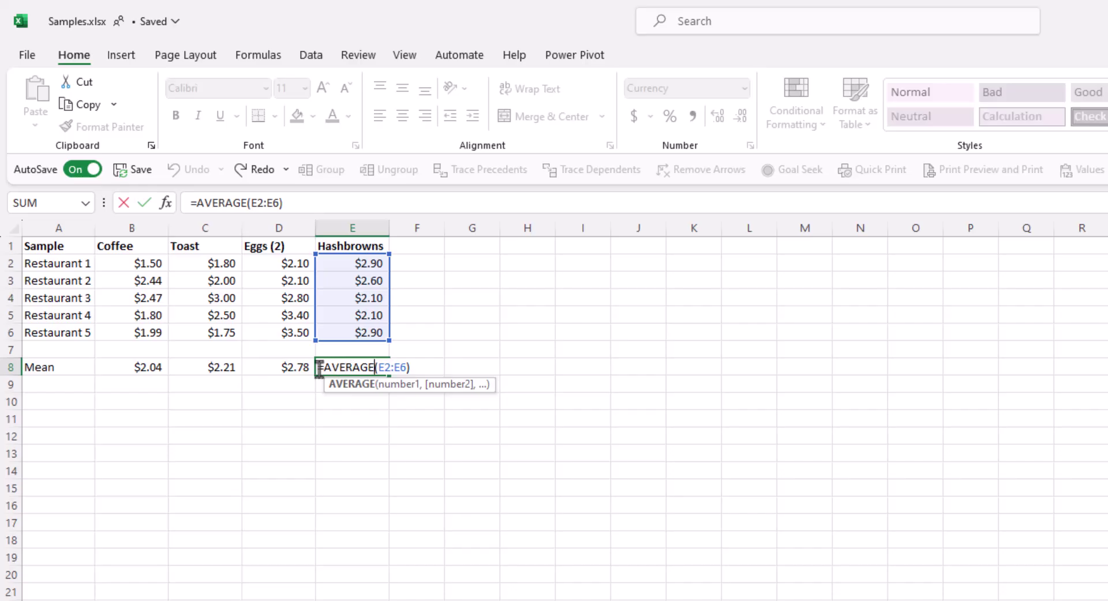
pyautogui.press('Return')
pyautogui.doubleClick(225, 366)
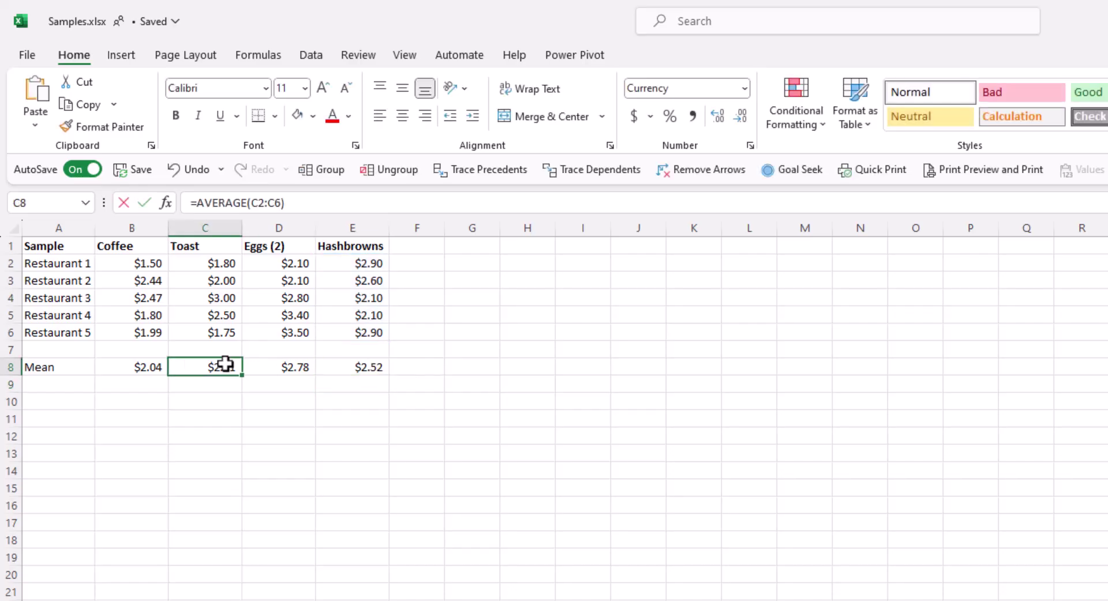
pyautogui.press('Return')
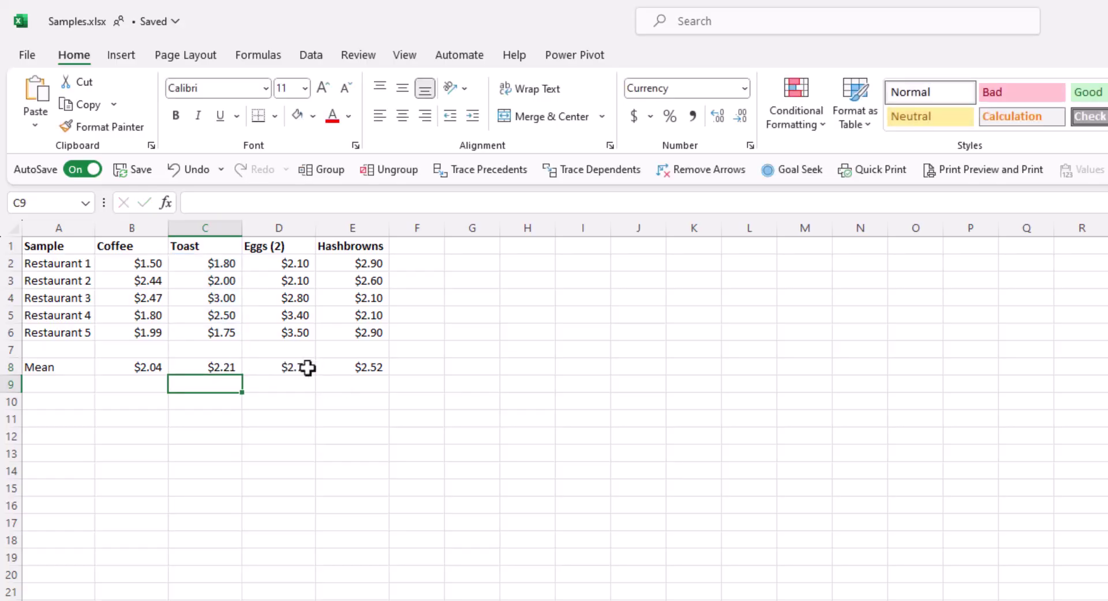
pyautogui.doubleClick(306, 367)
pyautogui.press('Return')
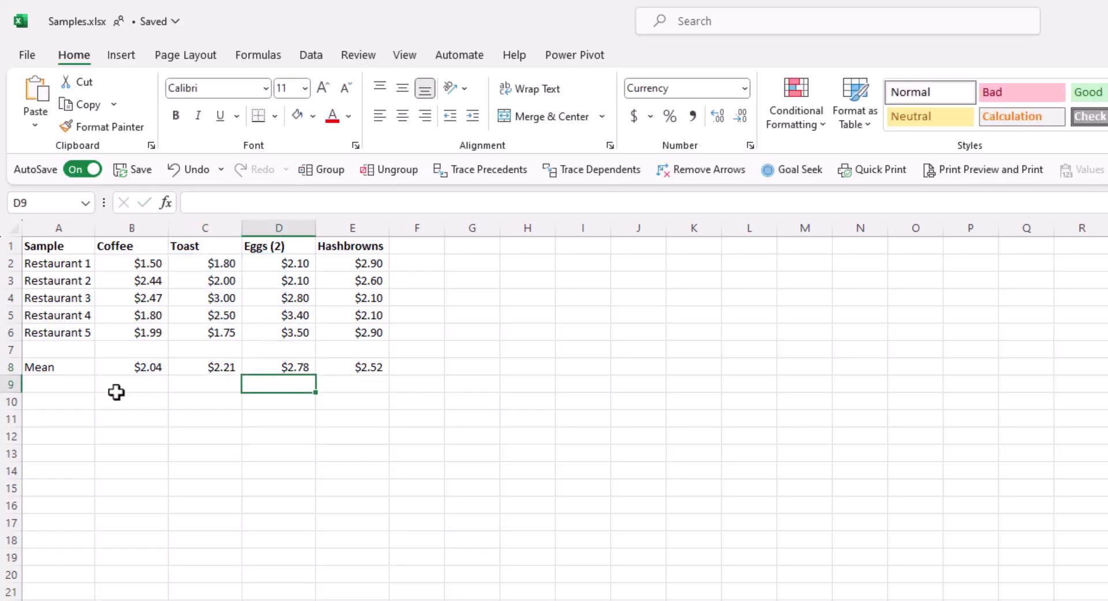
# Step: Enter the label "STD" in cell A9 beneath the mean label
pyautogui.click(53, 388)
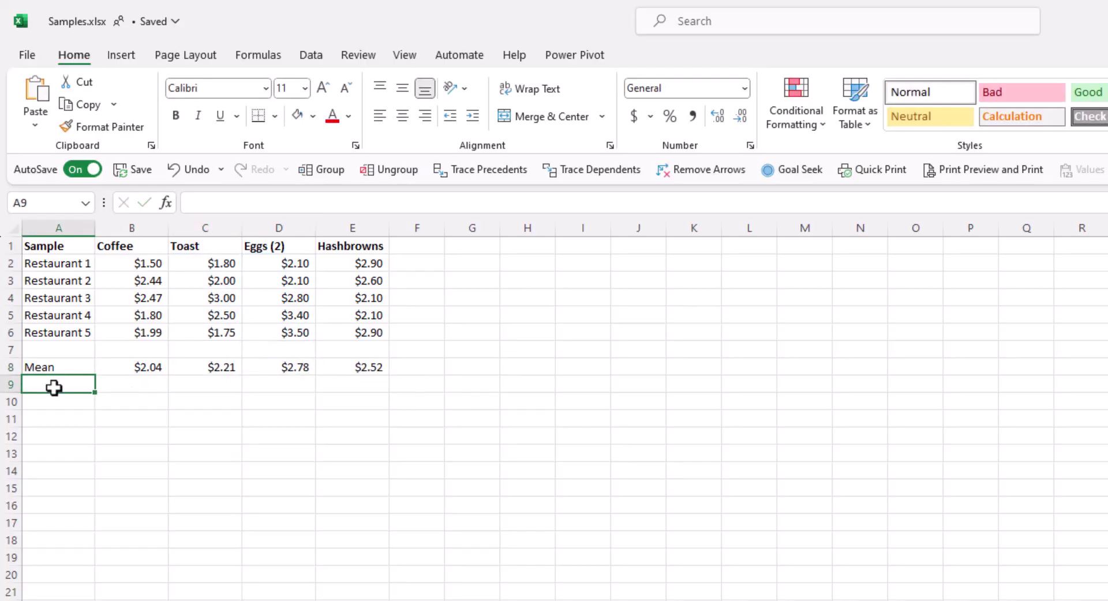
pyautogui.write('STD')
pyautogui.press('Return')
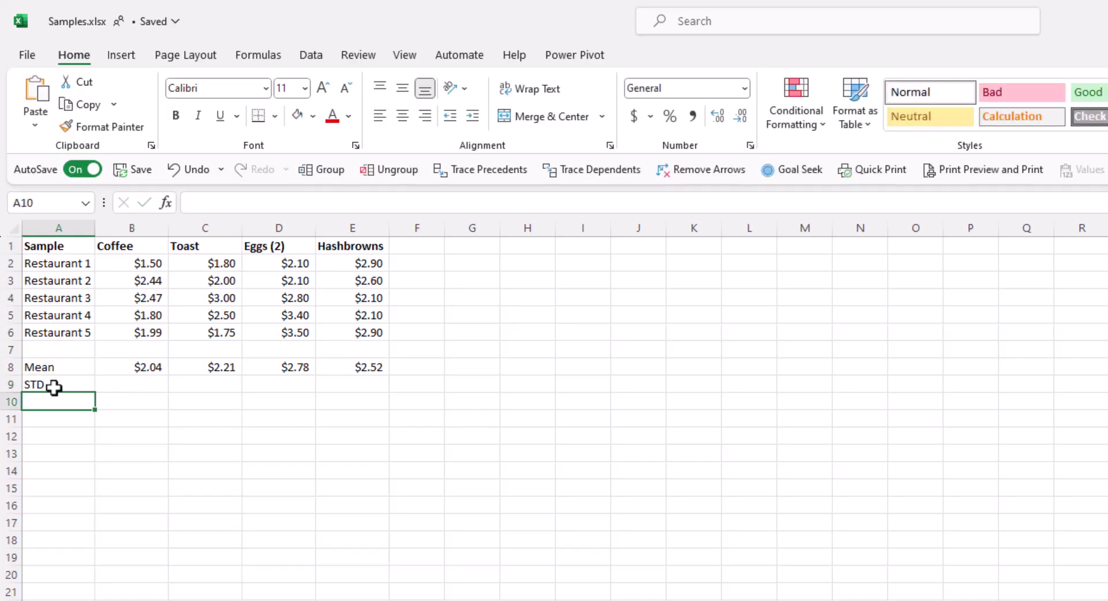
# Step: Calculate the sample standard deviation of the coffee prices in B9 with =STDEV.S(B2:B6)
pyautogui.press('Up')
pyautogui.press('Right')
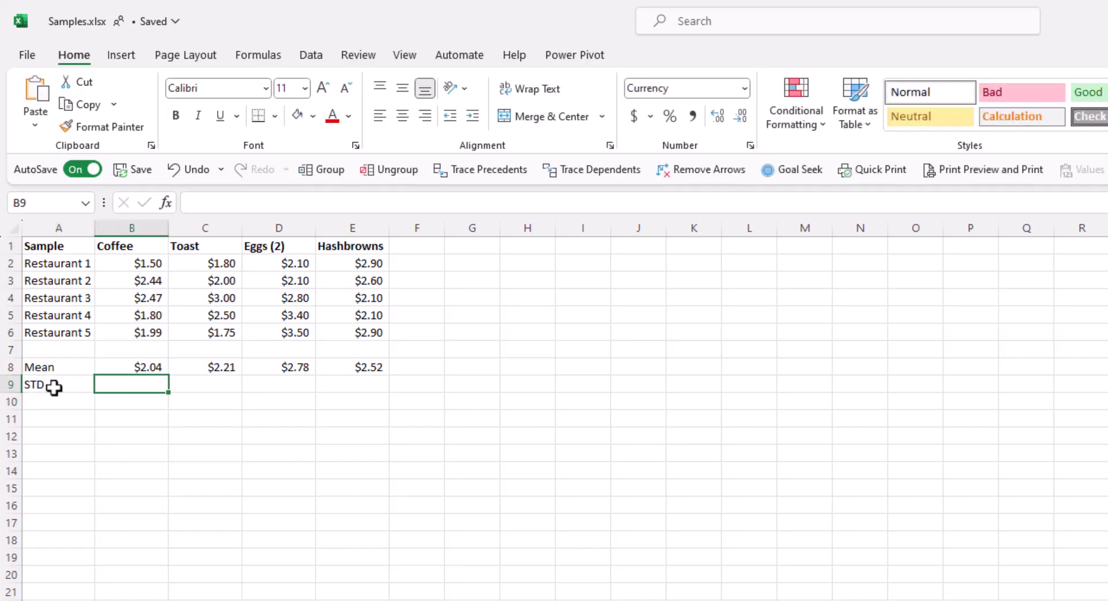
pyautogui.write('=st')
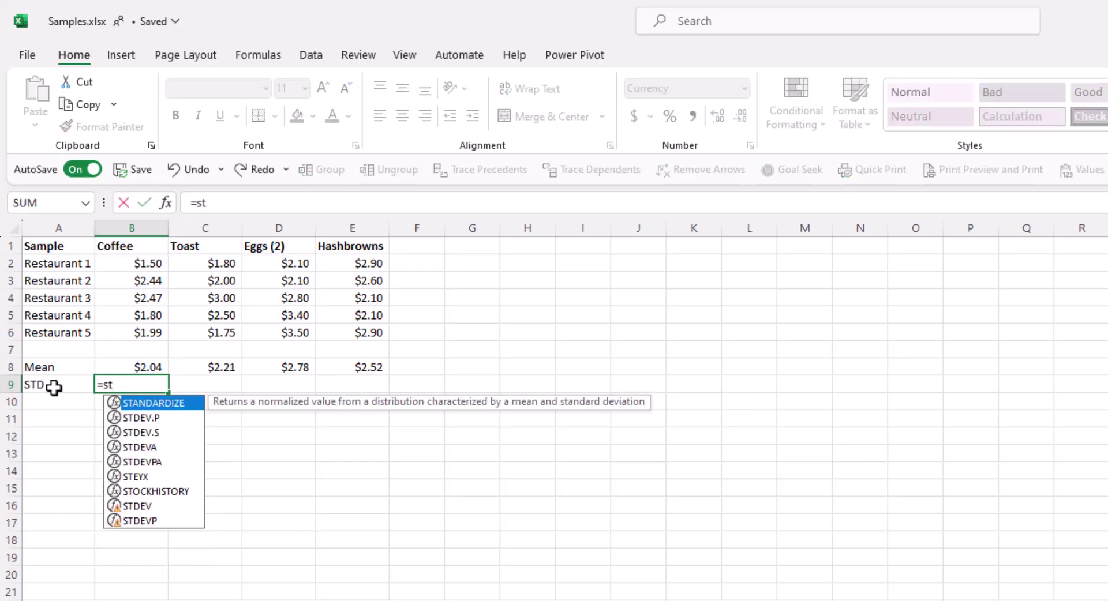
pyautogui.press('Down')
pyautogui.press('Down')
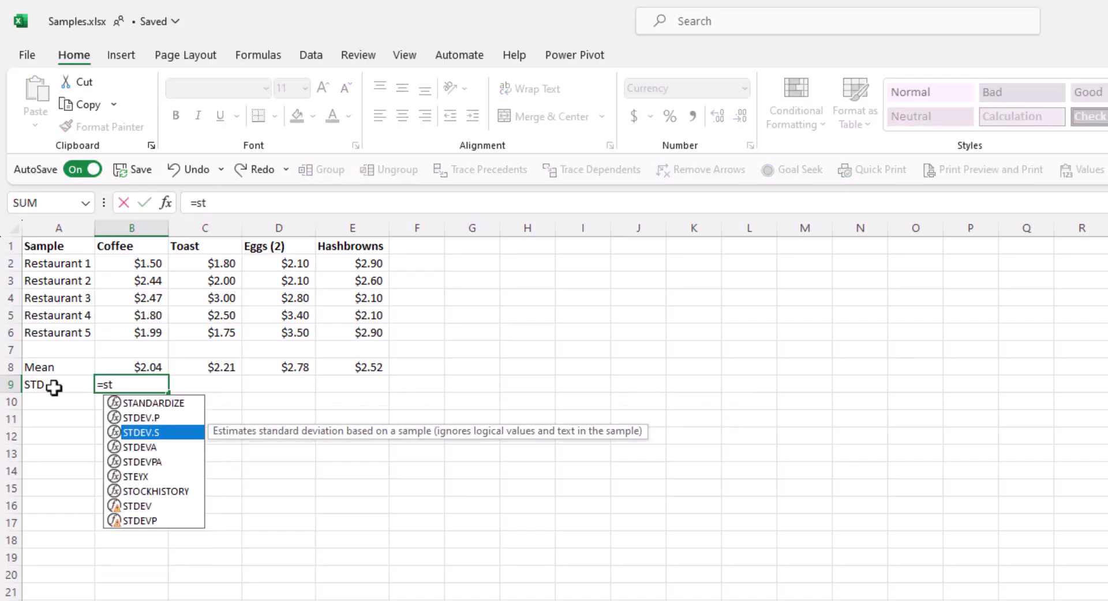
pyautogui.press('Tab')
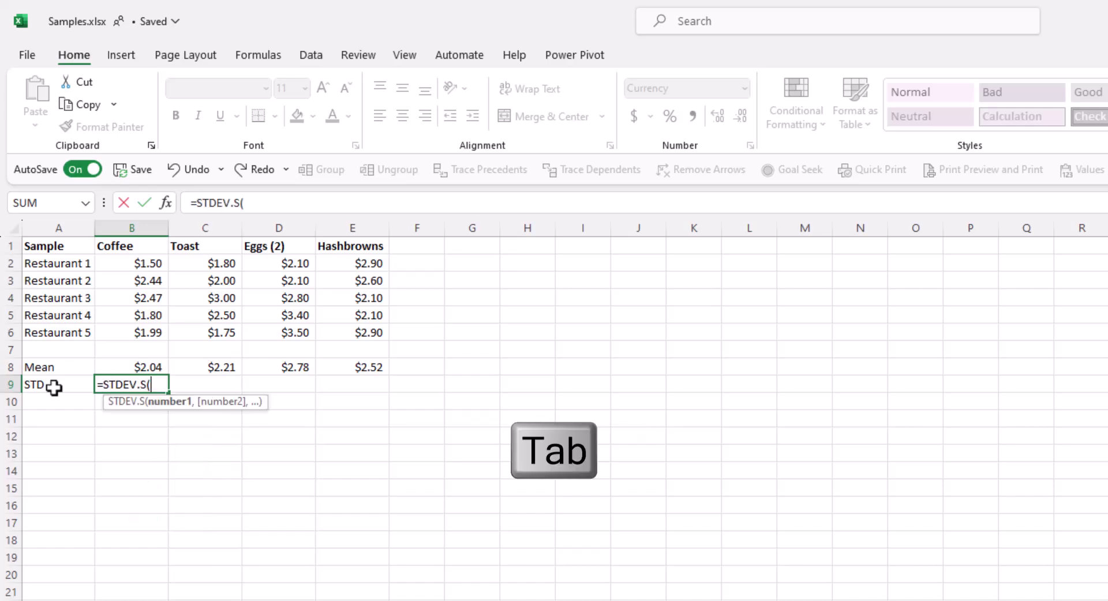
pyautogui.moveTo(154, 265); pyautogui.dragTo(149, 328)
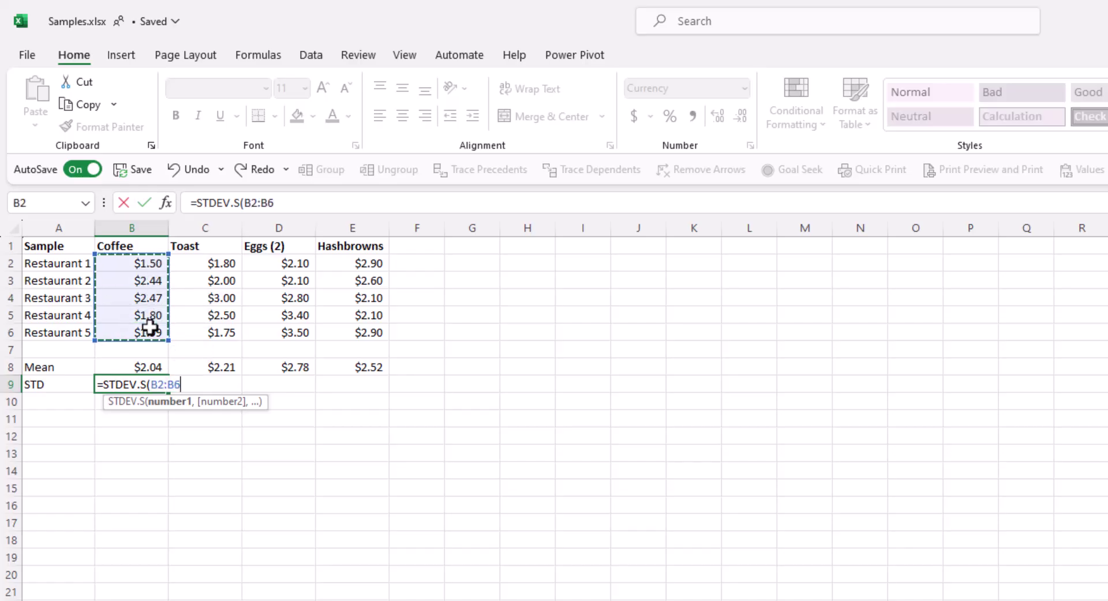
pyautogui.write(')')
pyautogui.press('Return')
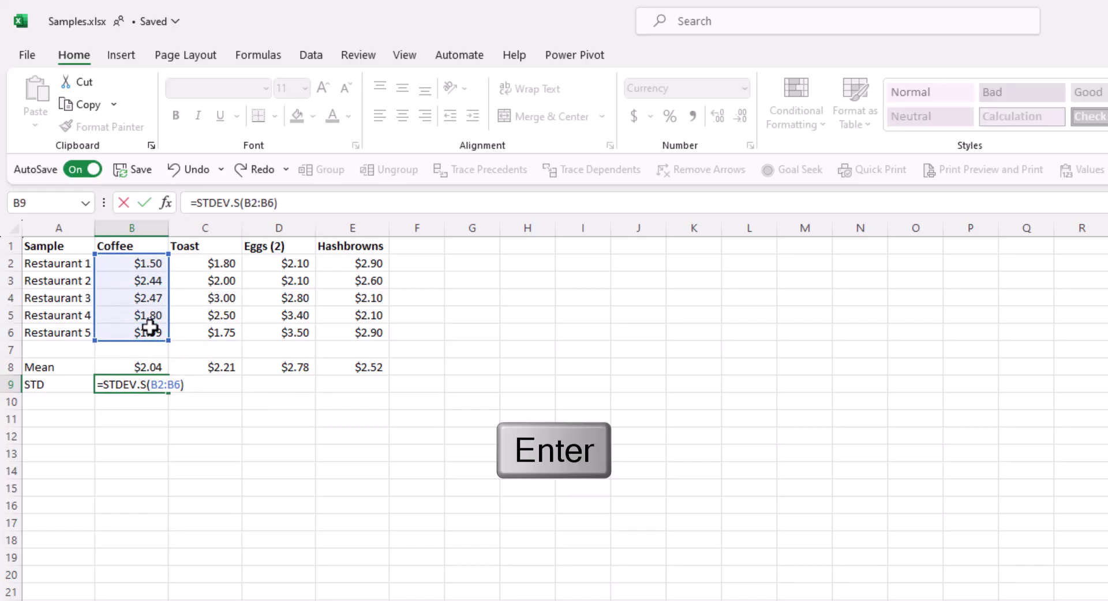
# Step: Fill the STDEV.S formula from B9 across to E9 for the remaining food items
pyautogui.click(160, 382)
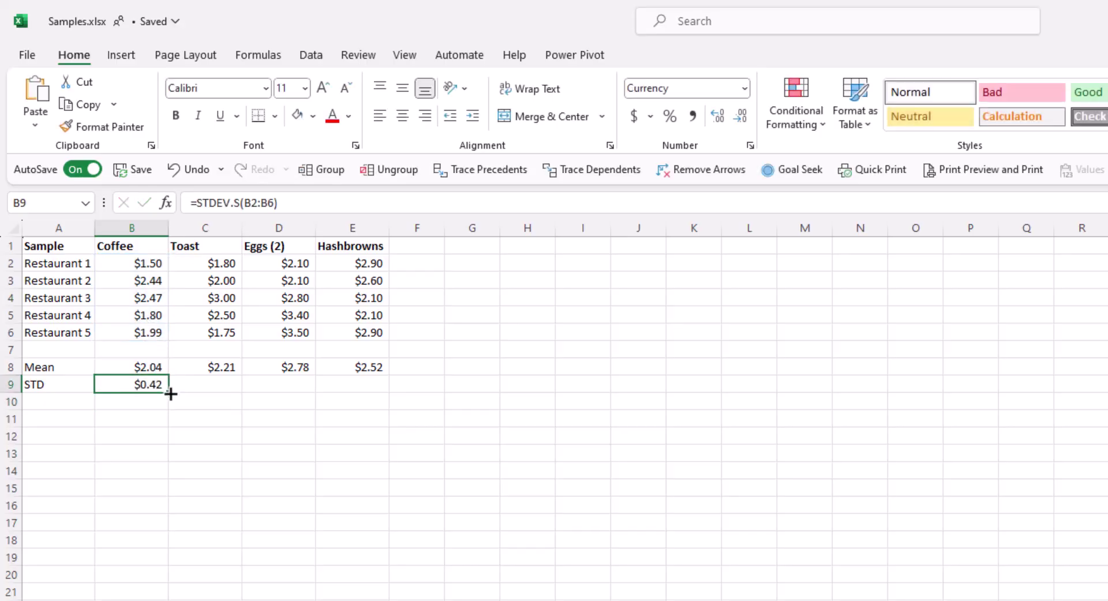
pyautogui.moveTo(170, 394); pyautogui.dragTo(385, 385)
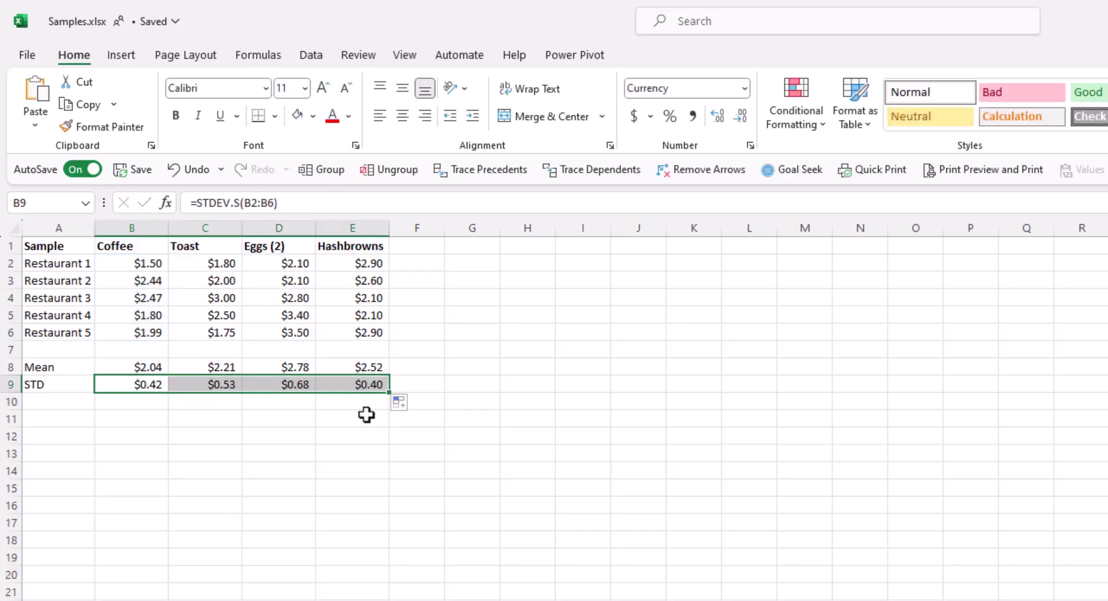
pyautogui.click(367, 415)
# Step: Enter the label "# Obs." in cell A10 beneath the standard deviation label
pyautogui.click(45, 406)
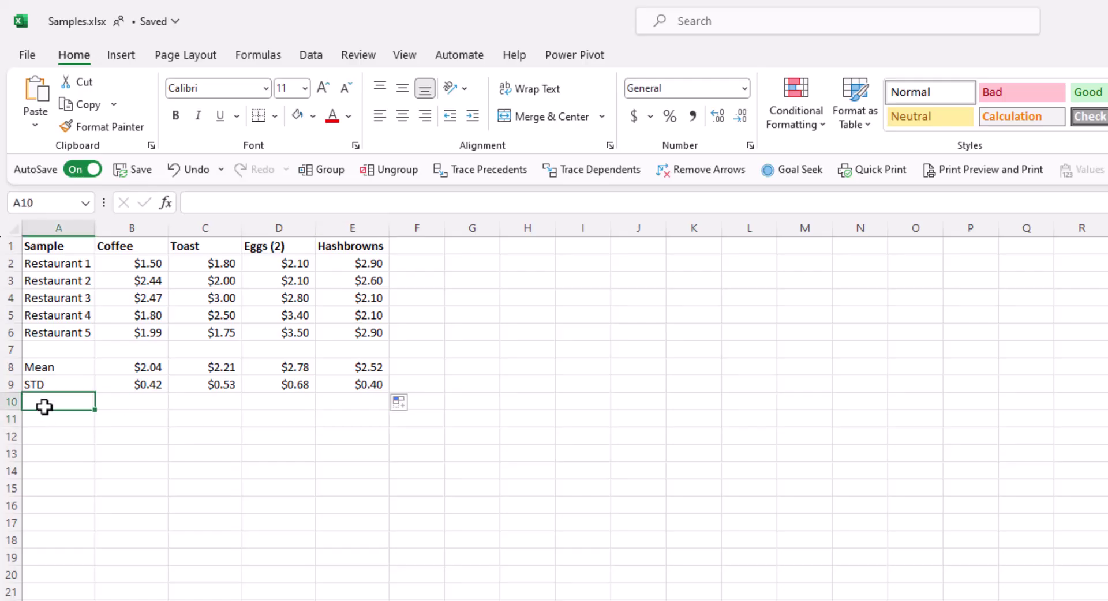
pyautogui.write('#')
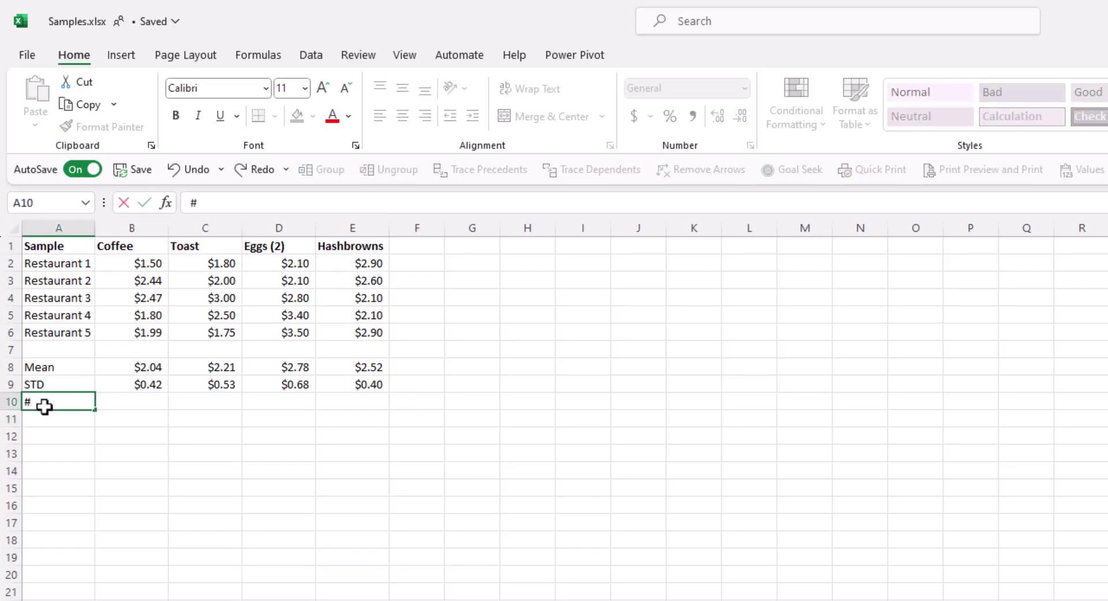
pyautogui.write(' Obs.')
# Step: Count the coffee price observations in B10 with the formula =COUNT(B2:B6)
pyautogui.press('Tab')
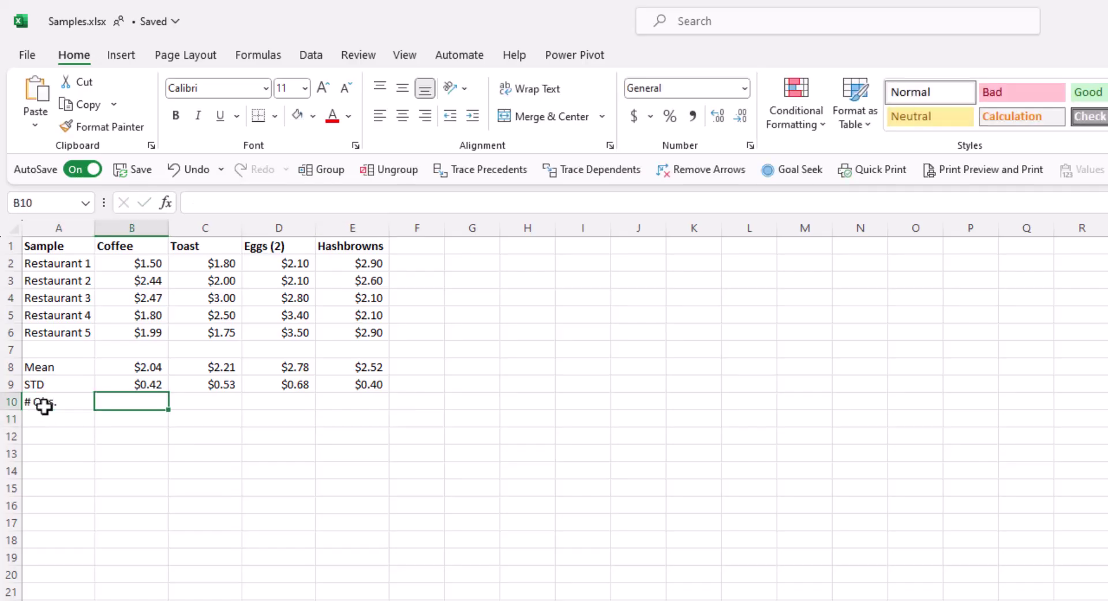
pyautogui.write('=co')
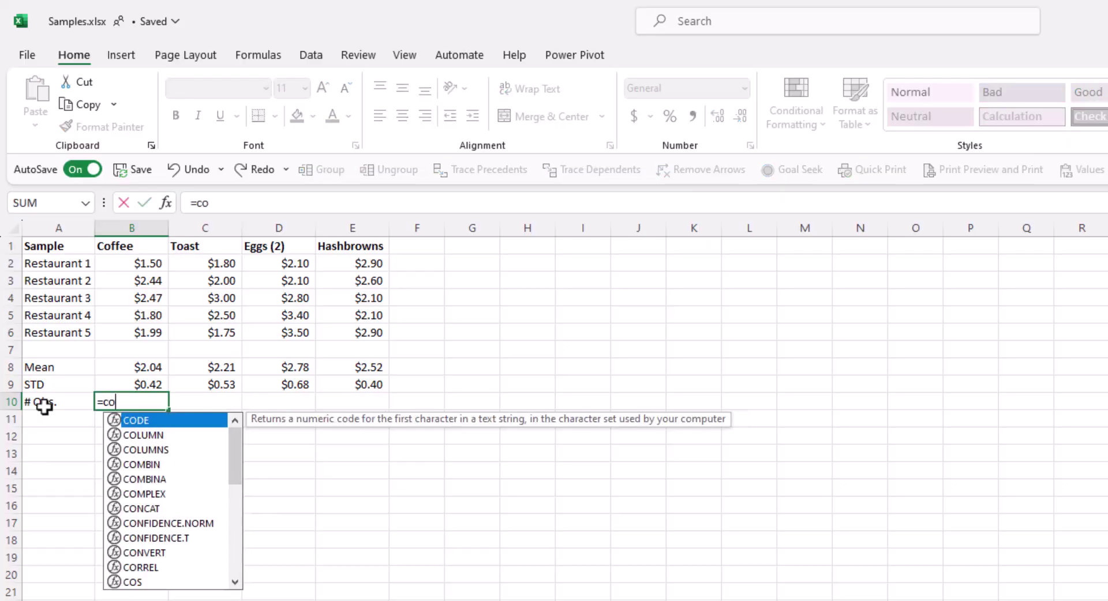
pyautogui.write('unt(')
pyautogui.moveTo(131, 265); pyautogui.dragTo(122, 338)
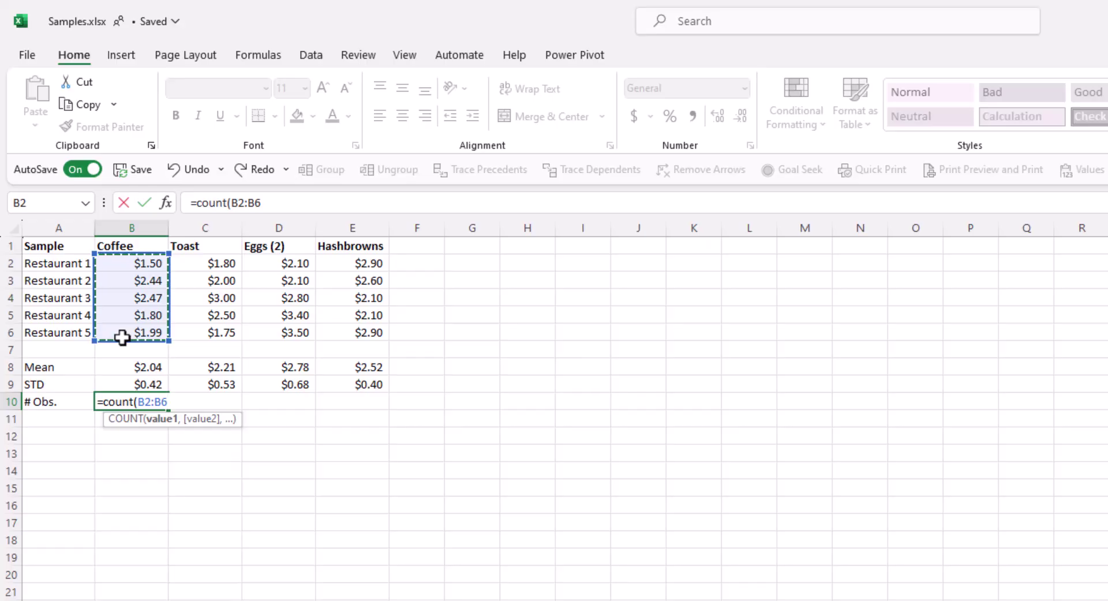
pyautogui.write(')')
pyautogui.press('Return')
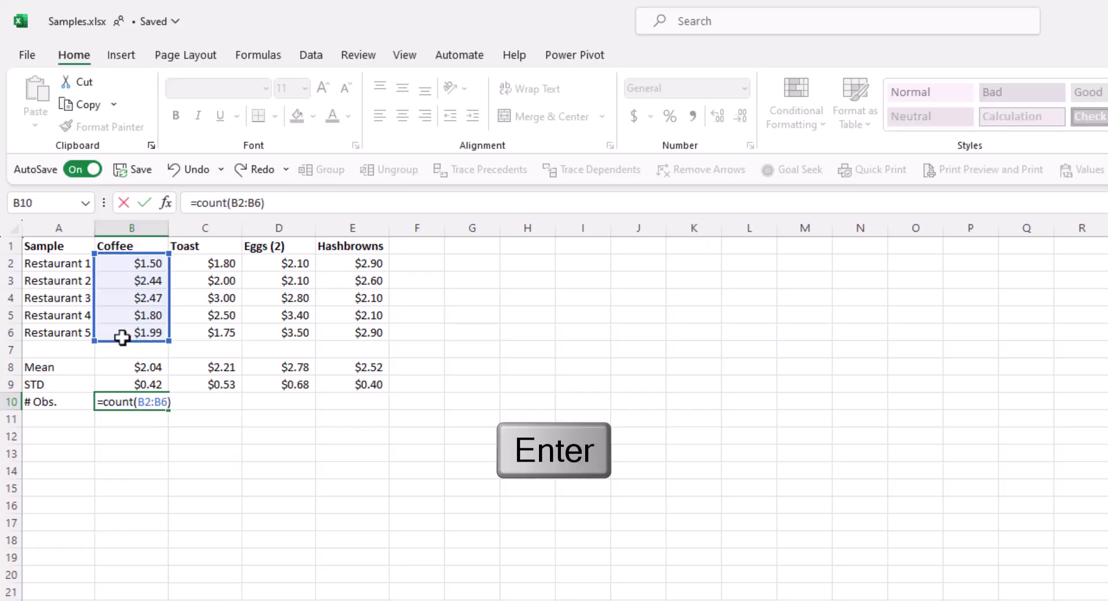
# Step: Fill the COUNT formula from B10 across to E10 for the other three items
pyautogui.click(163, 404)
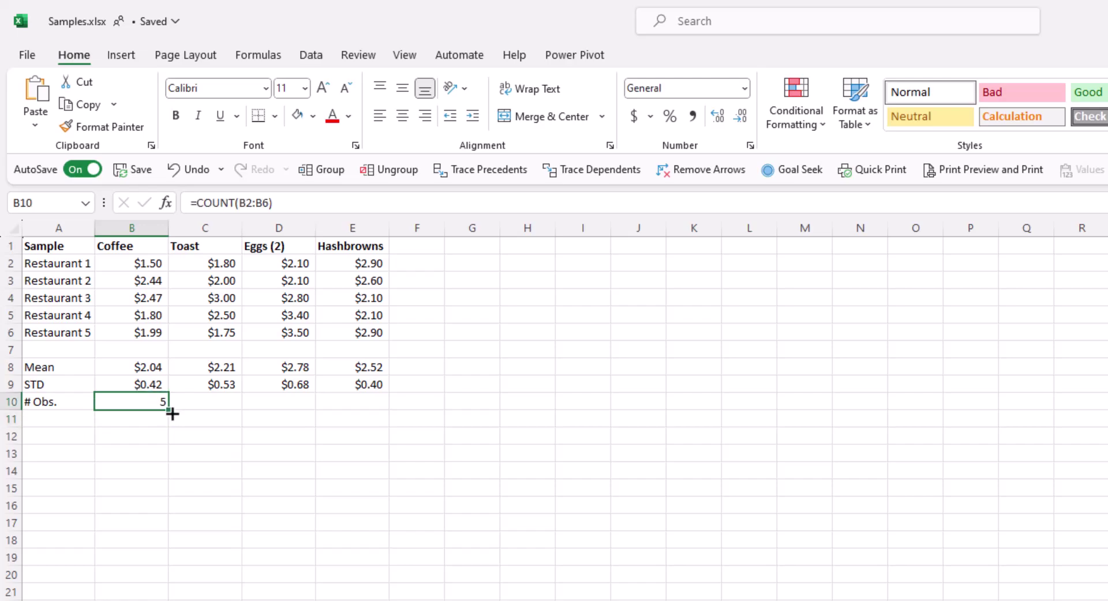
pyautogui.moveTo(172, 413); pyautogui.dragTo(360, 417)
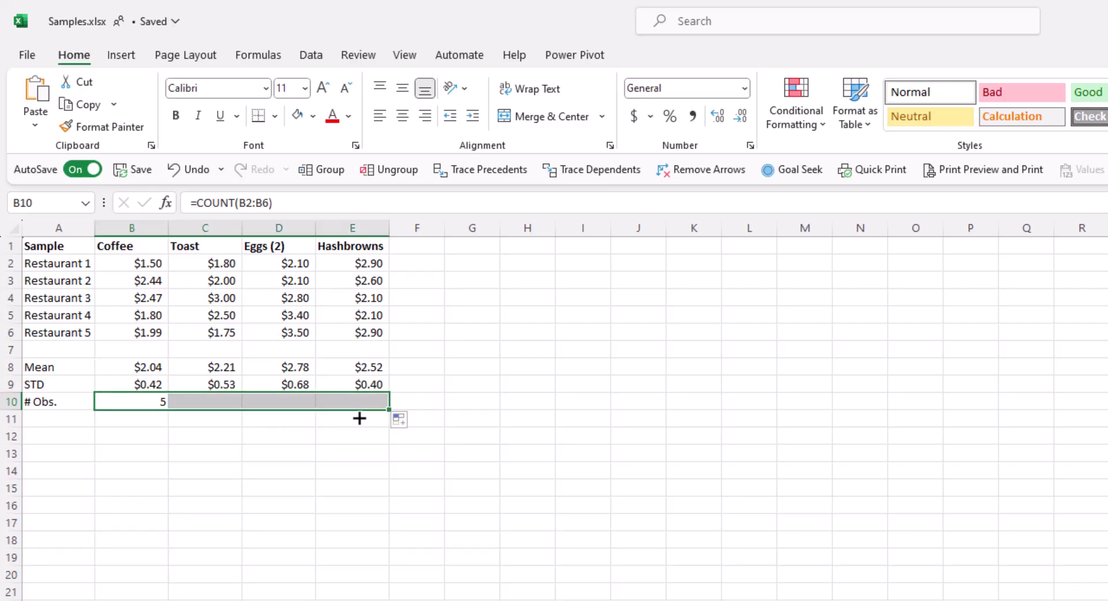
pyautogui.click(368, 404)
# Step: Check the cell ranges referenced by the COUNT formulas in E10 and D10
pyautogui.doubleClick(367, 402)
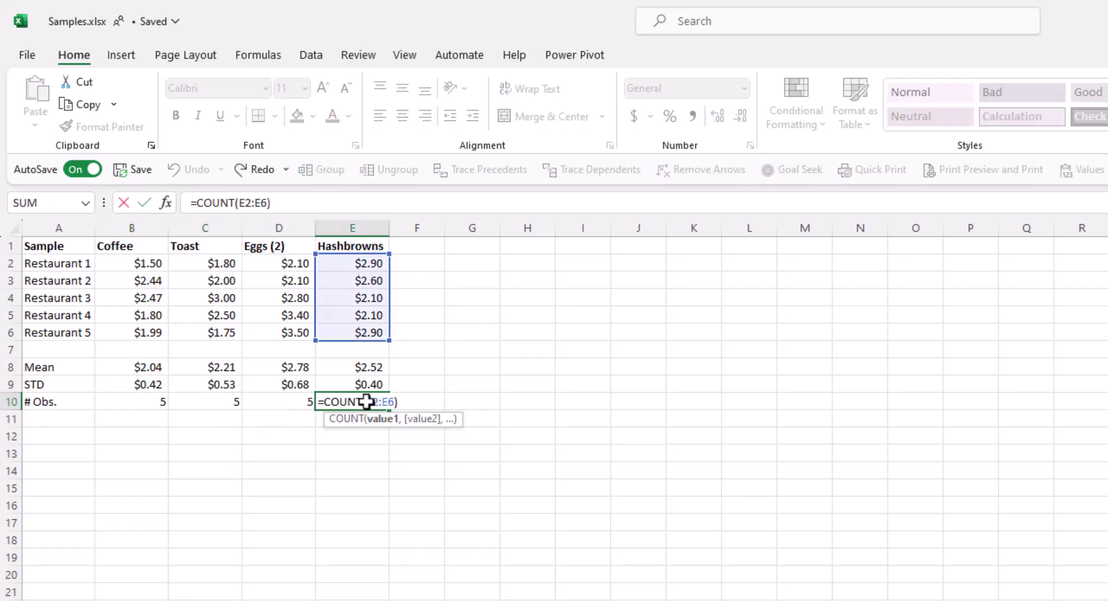
pyautogui.press('Return')
pyautogui.doubleClick(292, 402)
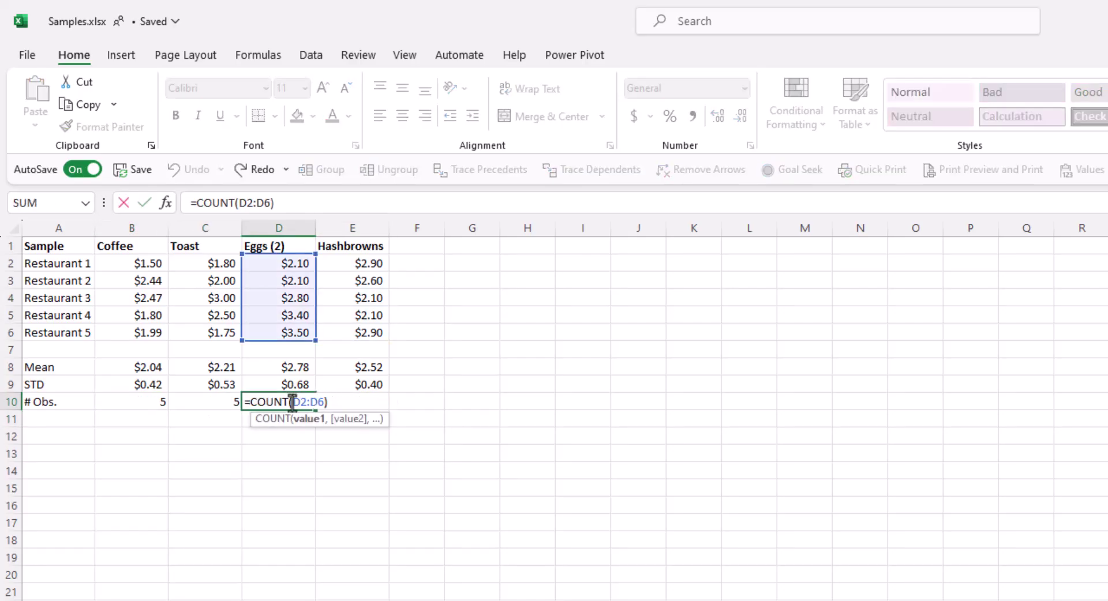
pyautogui.press('Return')
# Step: Enter the label "STE" in cell A11 beneath the observation count label
pyautogui.click(46, 421)
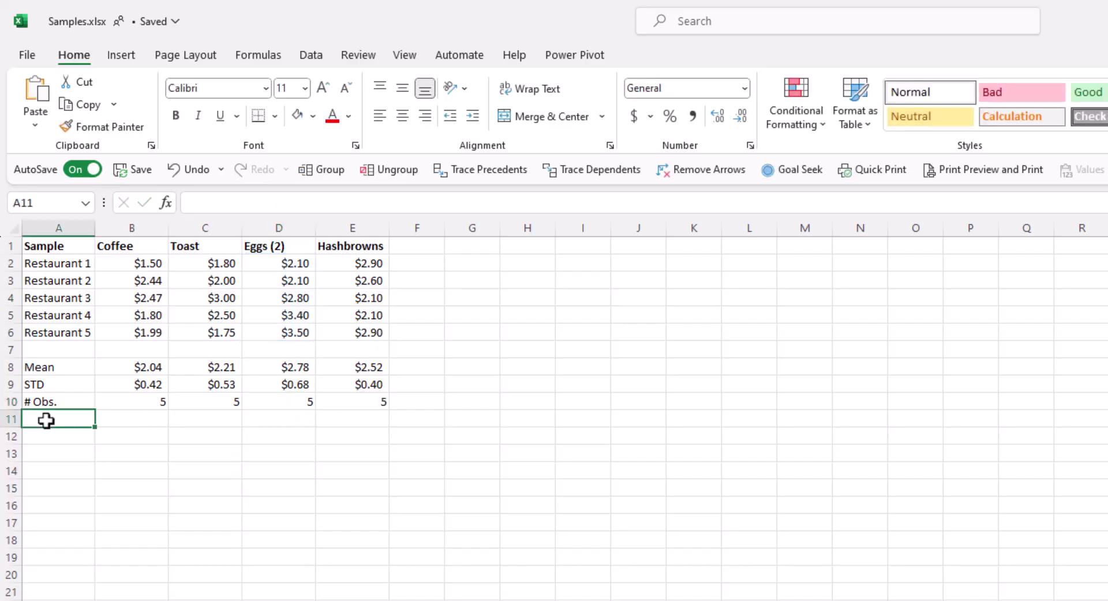
pyautogui.write('STE')
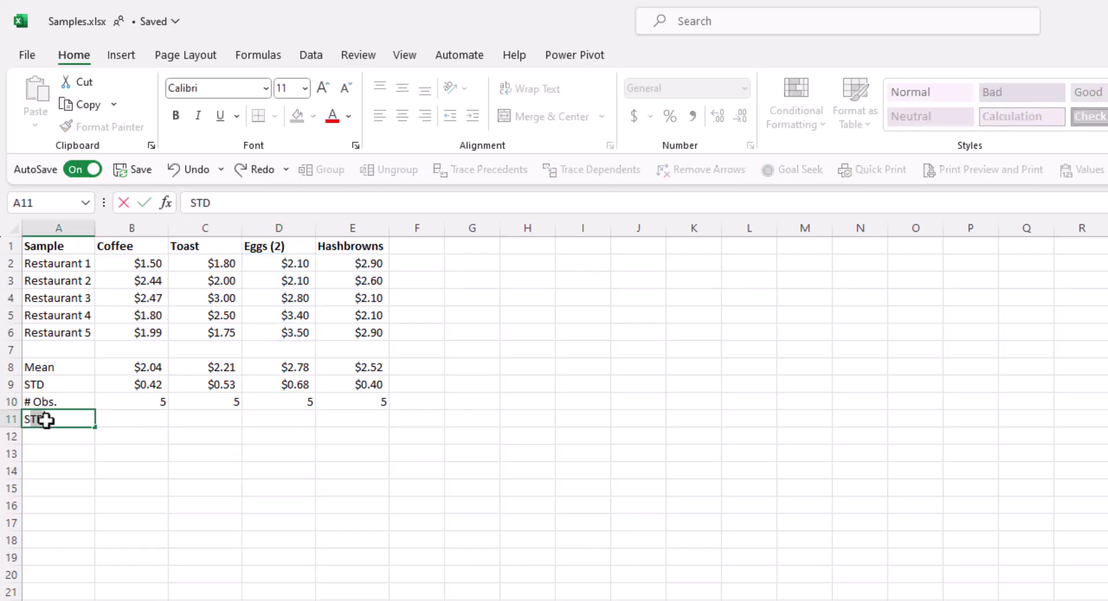
pyautogui.press('Return')
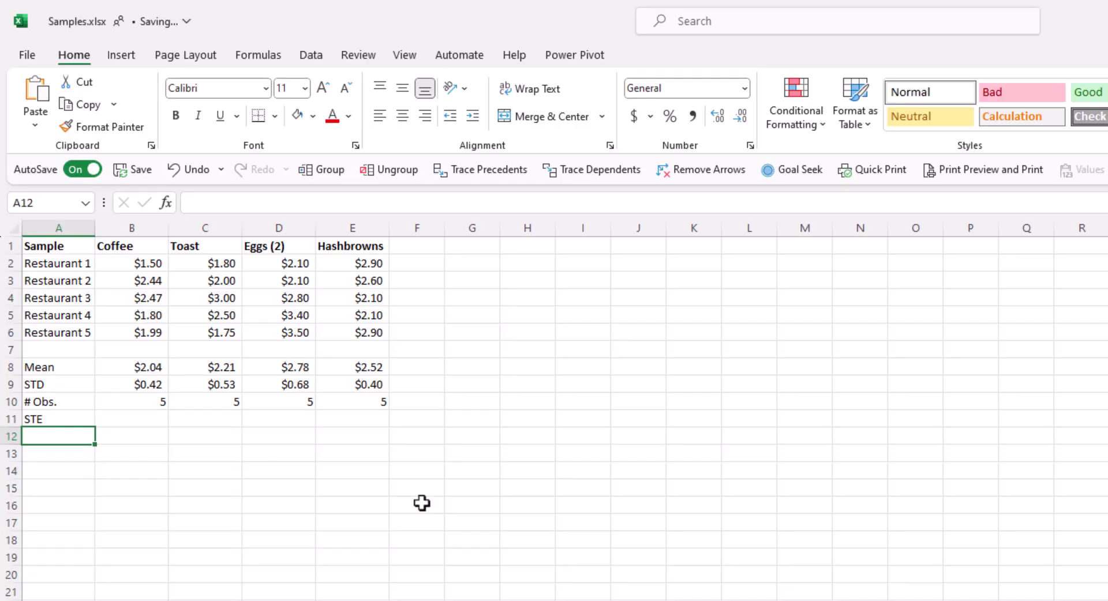
# Step: Start the coffee standard error in B11 by referencing its standard deviation with =B9
pyautogui.press('Up')
pyautogui.press('Right')
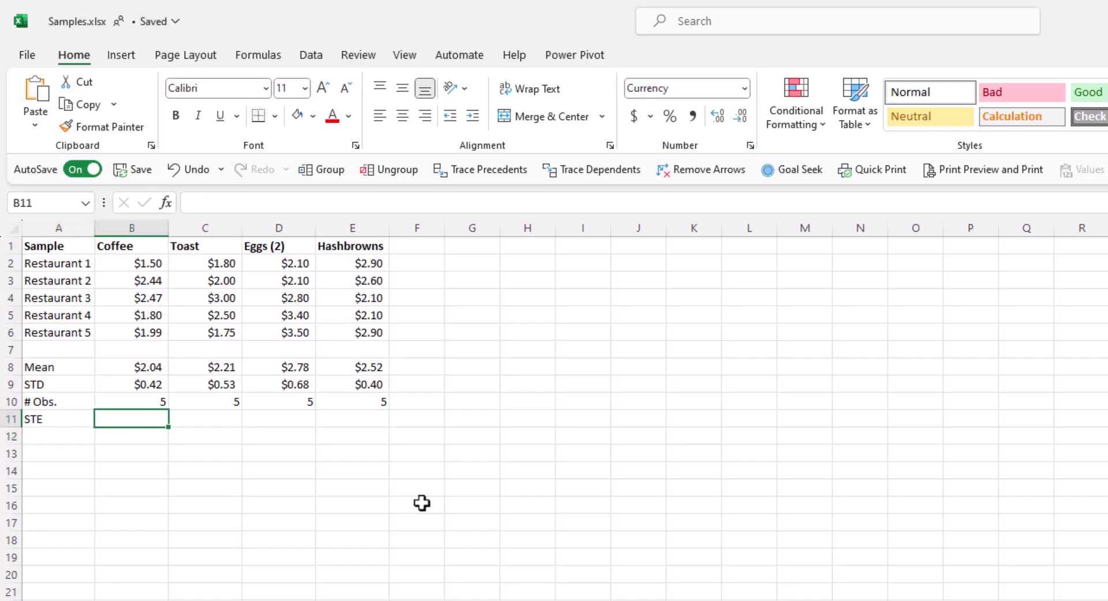
pyautogui.write('=')
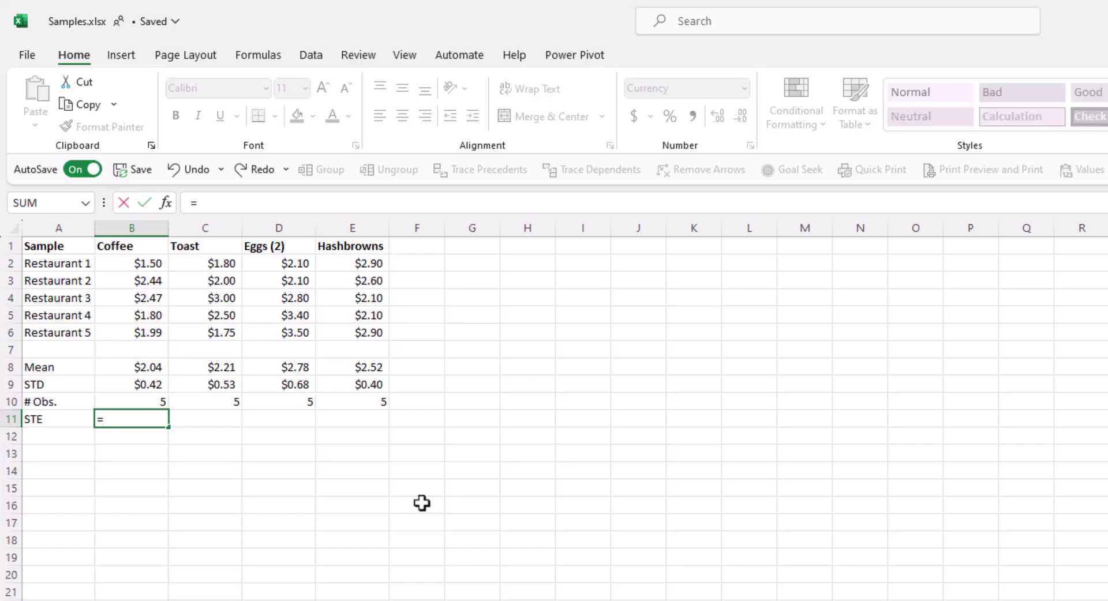
pyautogui.press('Up')
pyautogui.press('Up')
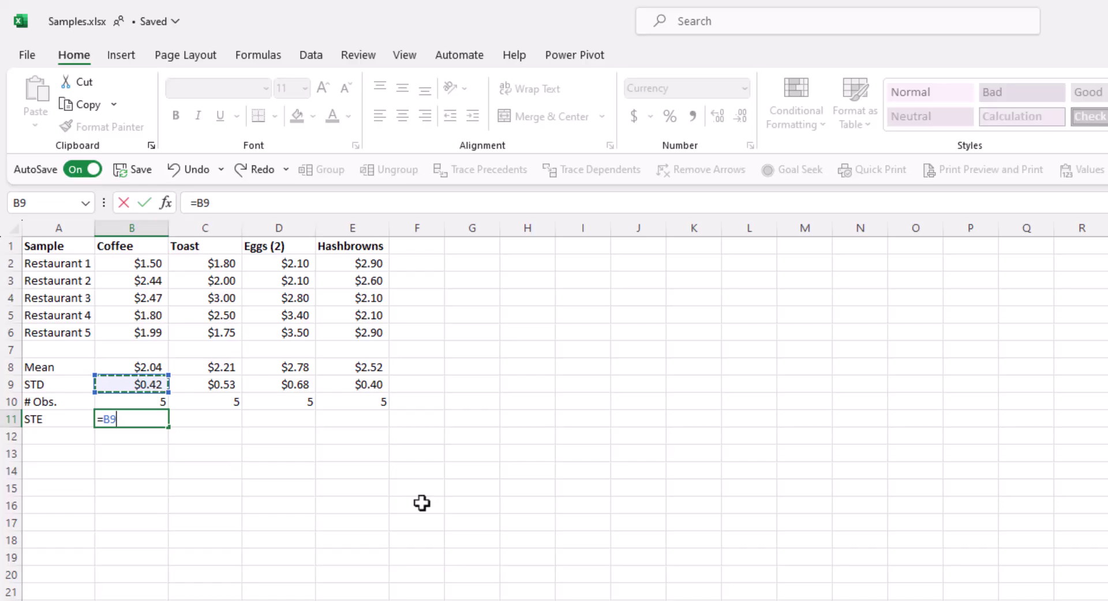
pyautogui.press('Return')
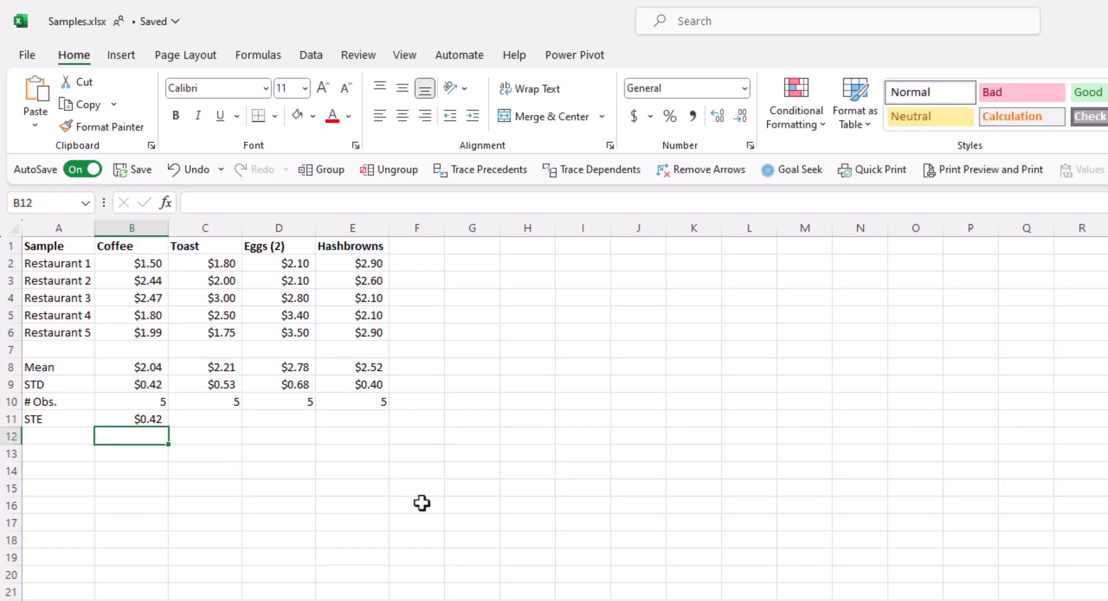
pyautogui.hotkey('ctrl', 'z')
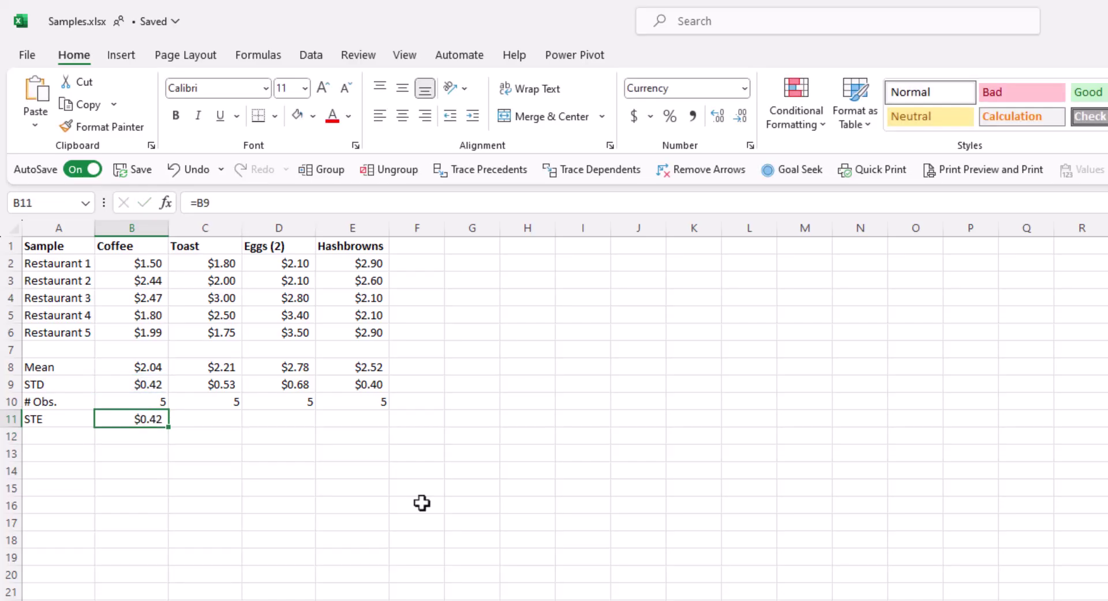
# Step: Extend the B11 formula to =B9/SQRT(B10), dividing the standard deviation by the square root of the observation count
pyautogui.click(233, 204)
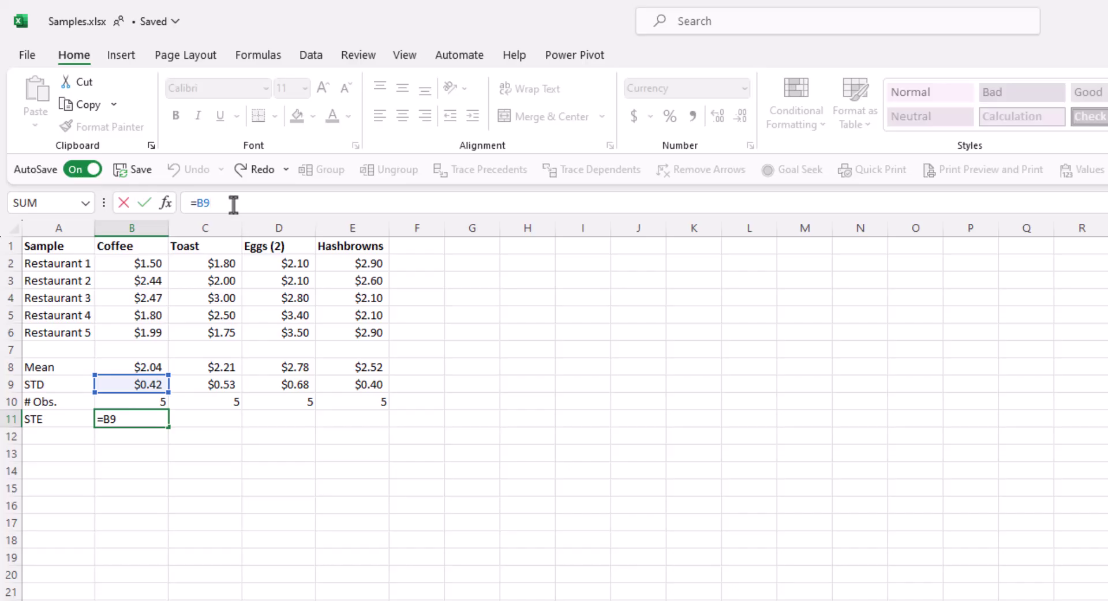
pyautogui.write('/')
pyautogui.write('s')
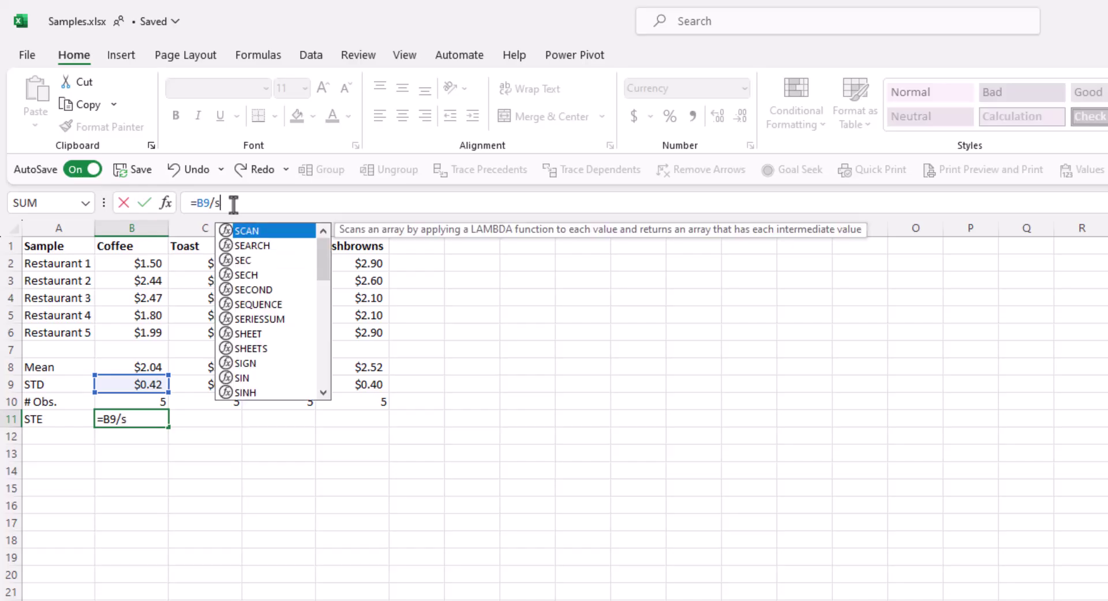
pyautogui.write('q')
pyautogui.press('Tab')
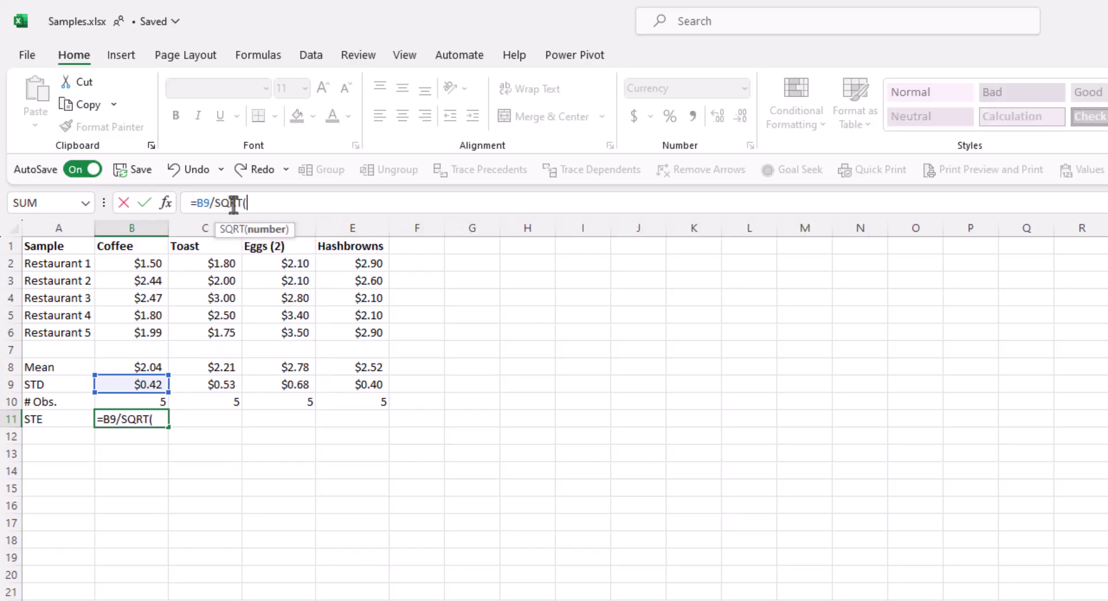
pyautogui.click(132, 401)
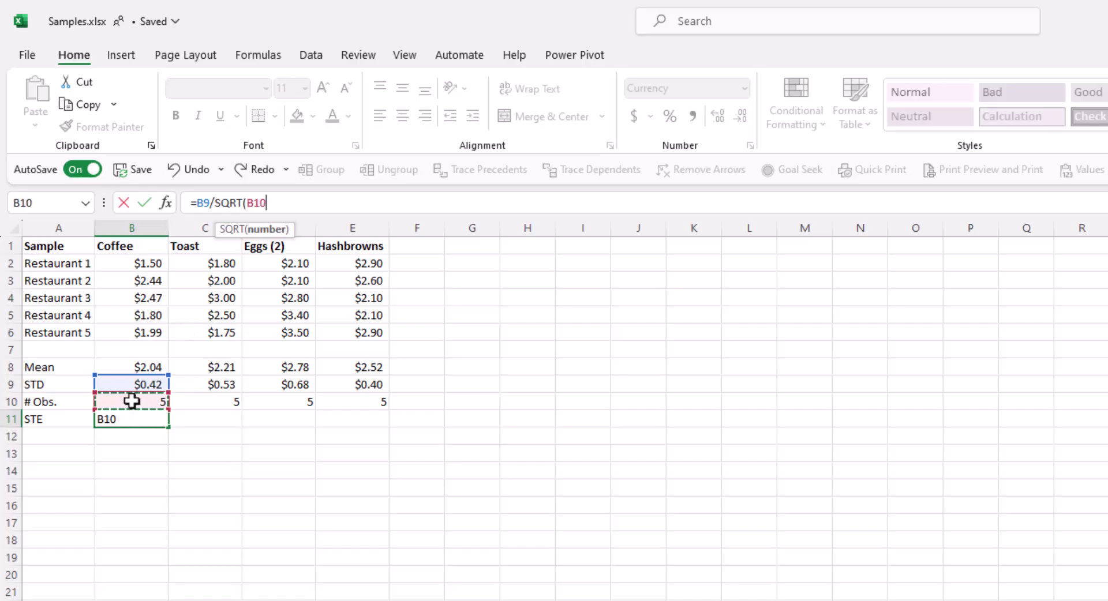
pyautogui.write(')')
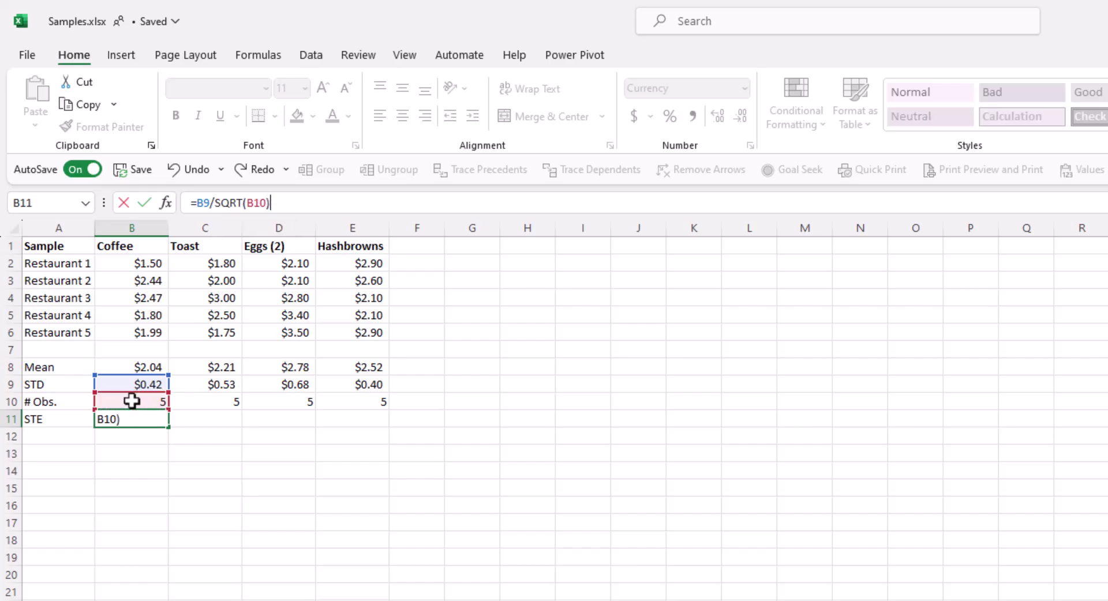
pyautogui.press('Return')
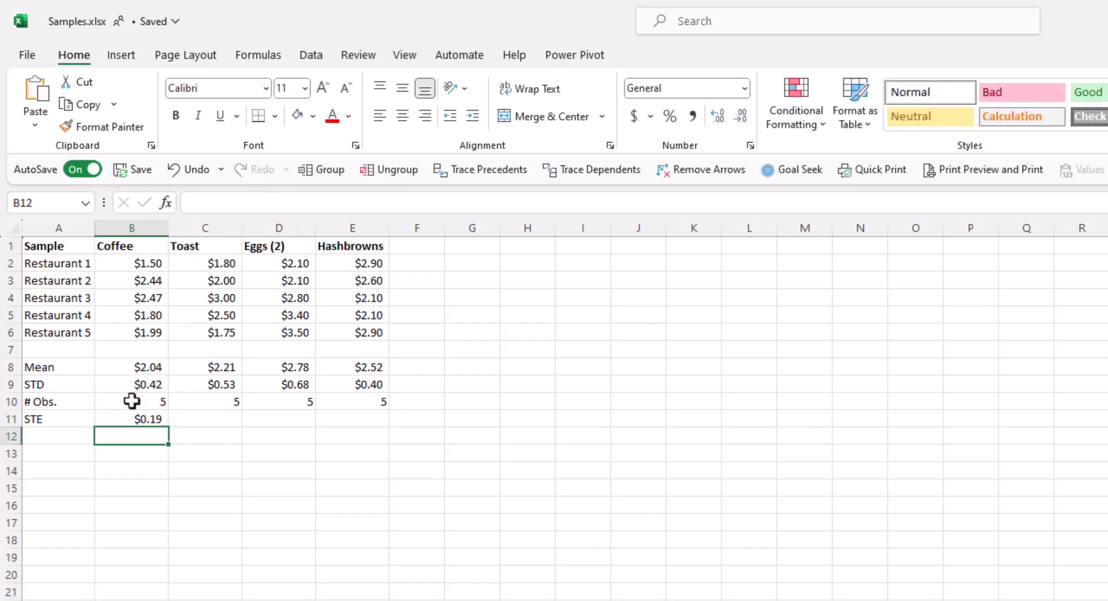
# Step: Fill the standard error formula from B11 across to E11 for the other three items
pyautogui.click(145, 421)
pyautogui.moveTo(168, 427); pyautogui.dragTo(369, 428)
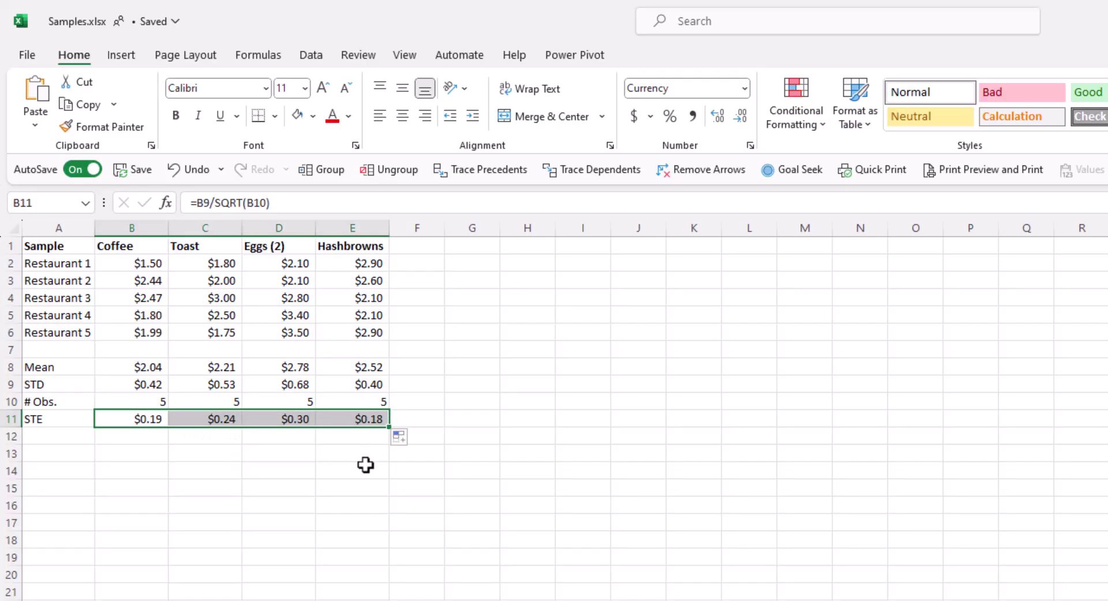
pyautogui.click(366, 465)
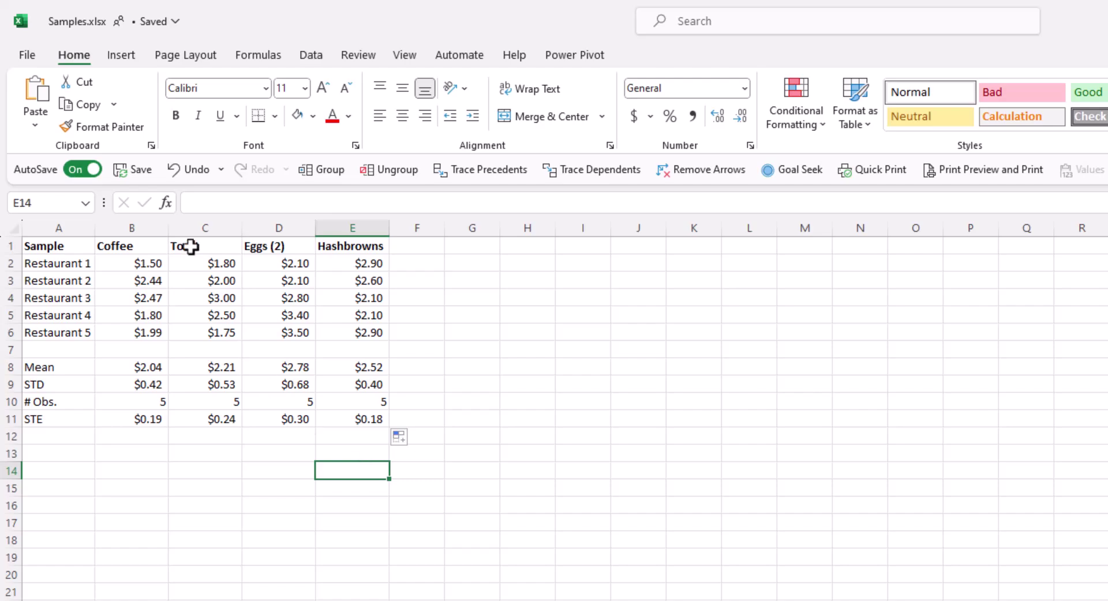
# Step: Insert a 2-D line chart with markers from the item names in B1:E1 and the means in B8:E8
pyautogui.moveTo(113, 247); pyautogui.dragTo(356, 246)
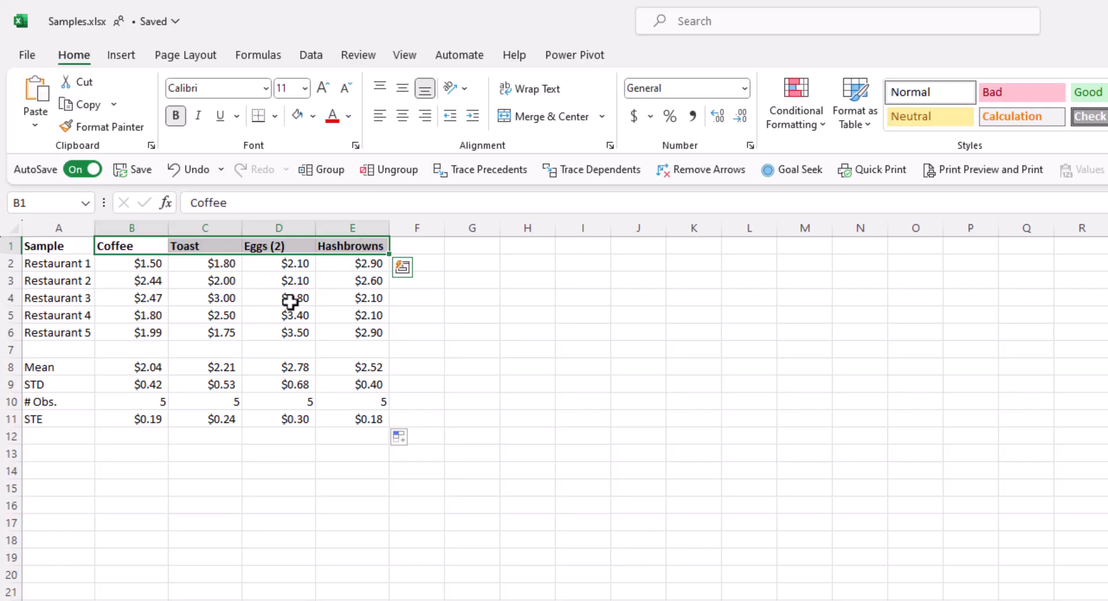
pyautogui.press('ctrl')
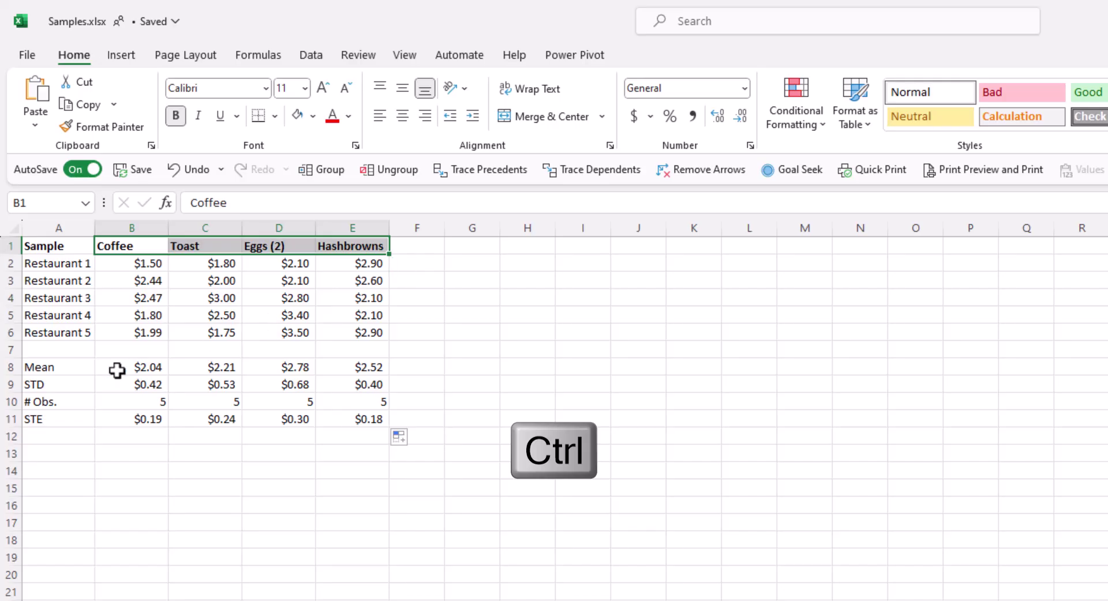
pyautogui.moveTo(117, 371); pyautogui.dragTo(353, 369)
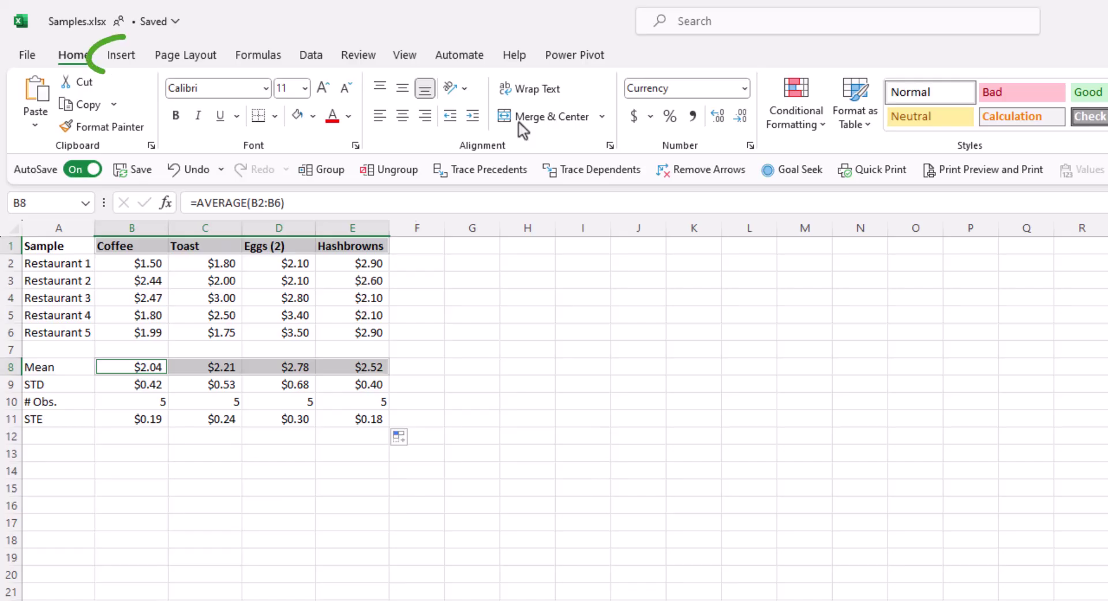
pyautogui.click(126, 57)
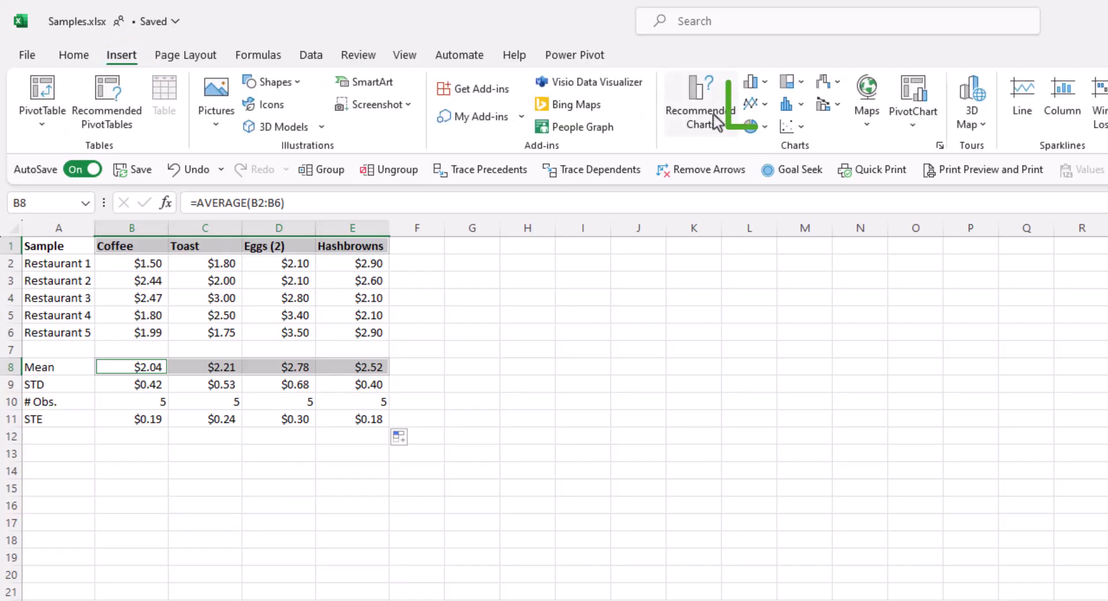
pyautogui.click(766, 107)
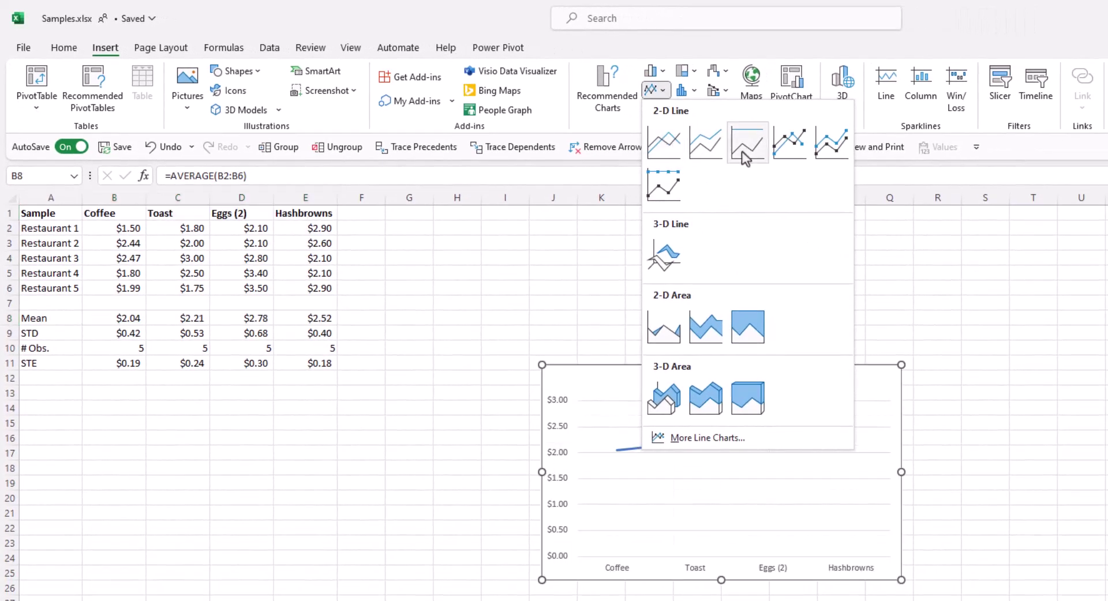
pyautogui.click(788, 144)
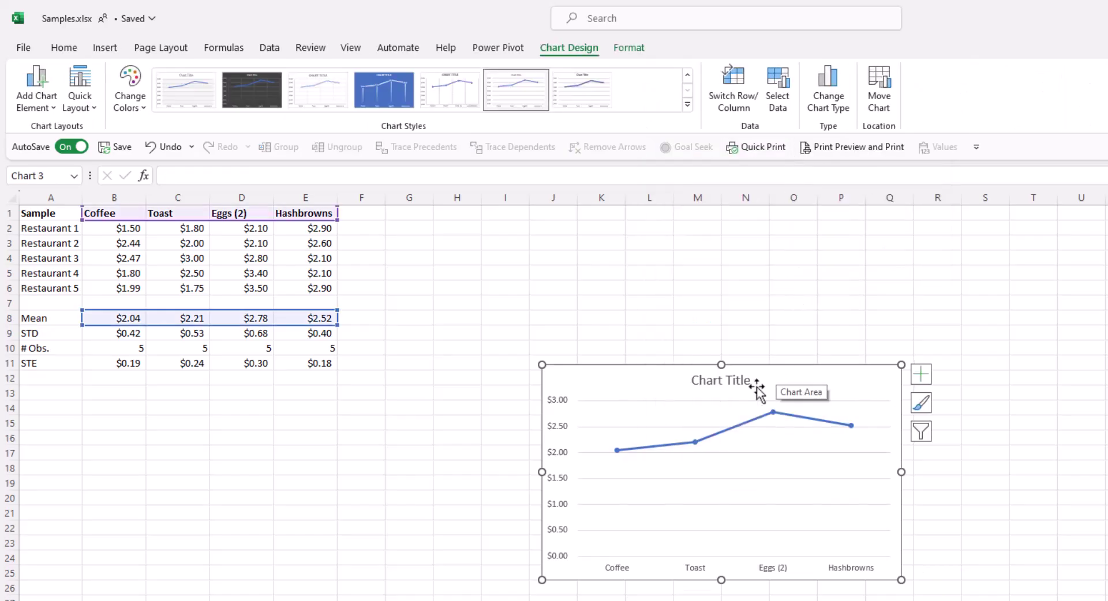
# Step: Format the chart's mean price series with No line so that only its markers are drawn
pyautogui.click(733, 431)
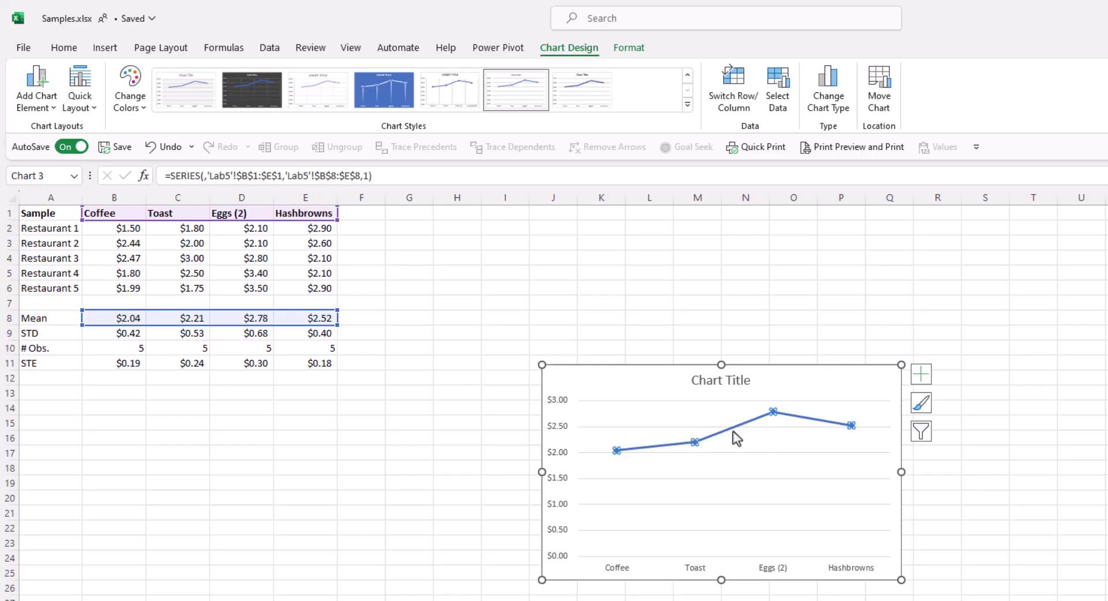
pyautogui.rightClick(734, 432)
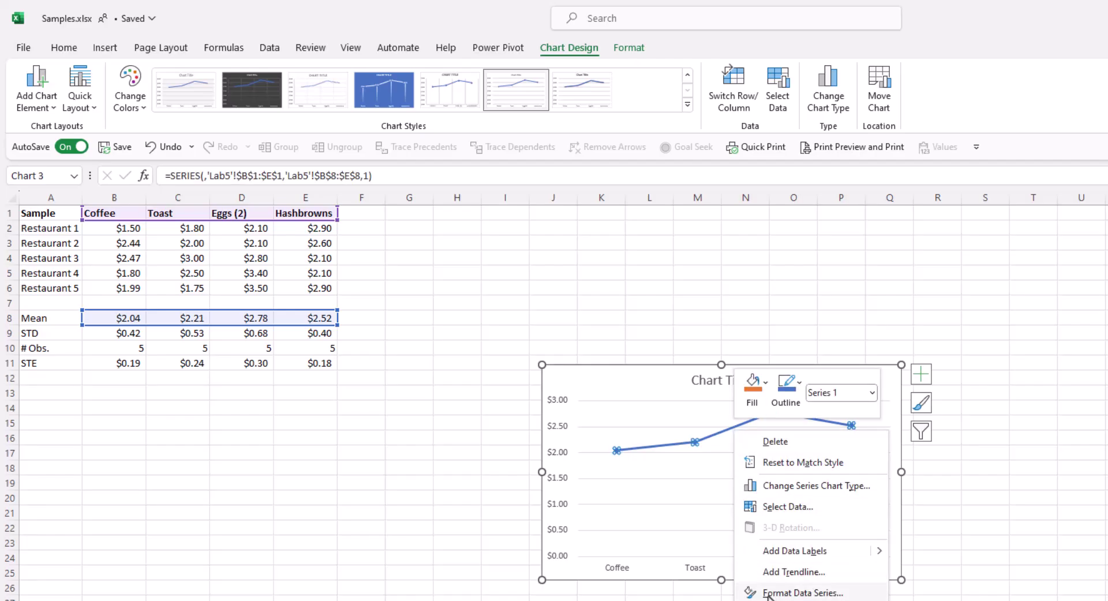
pyautogui.click(802, 592)
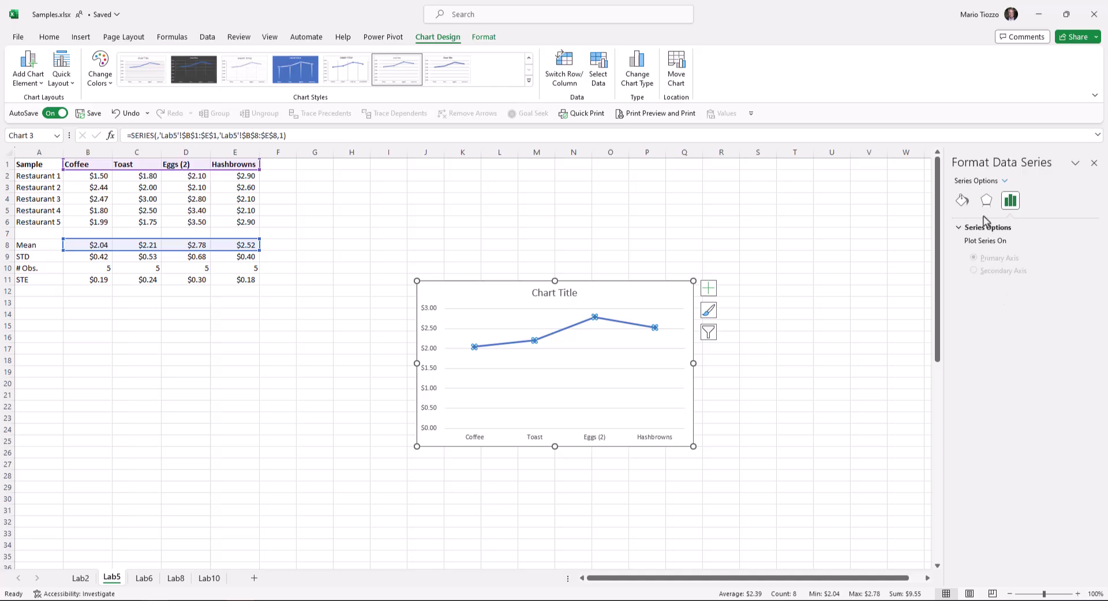
pyautogui.click(963, 202)
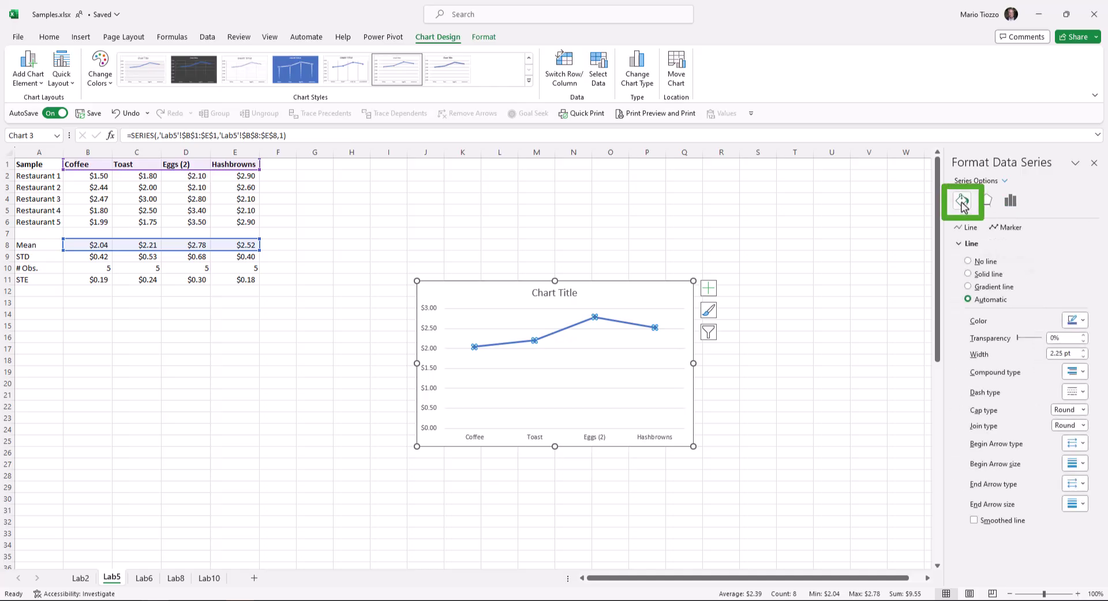
pyautogui.click(969, 262)
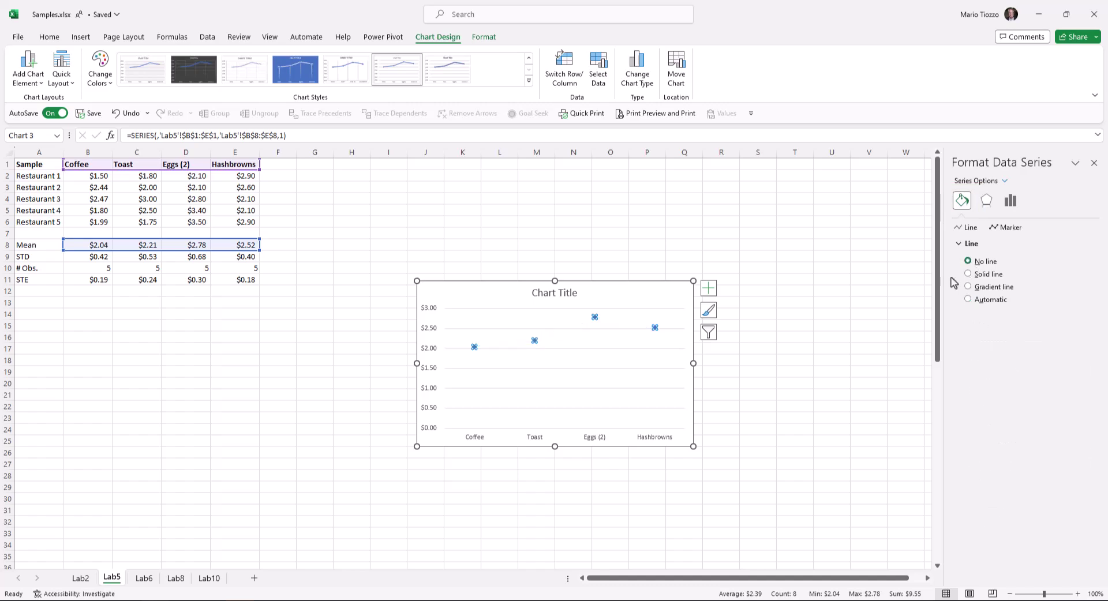
pyautogui.click(829, 368)
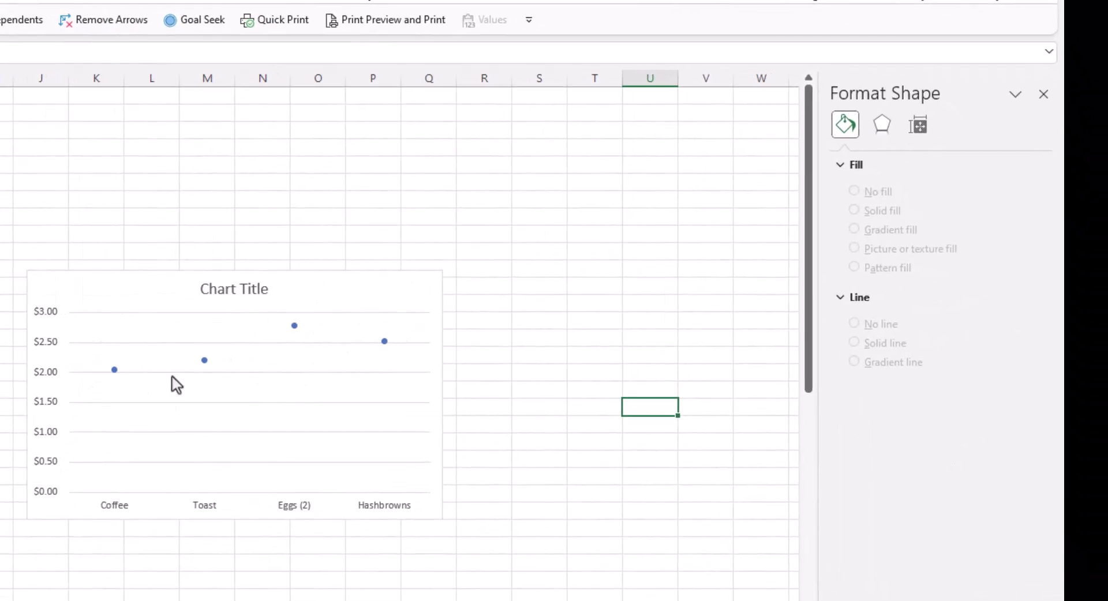
# Step: Switch the marker option of the mean price series to Built-in
pyautogui.click(385, 343)
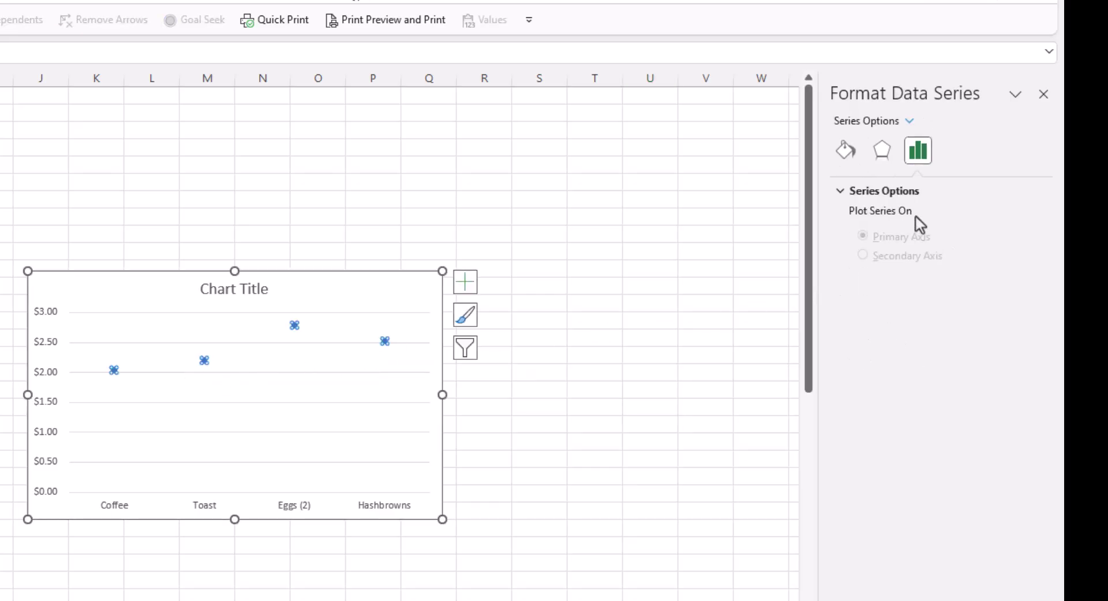
pyautogui.click(843, 157)
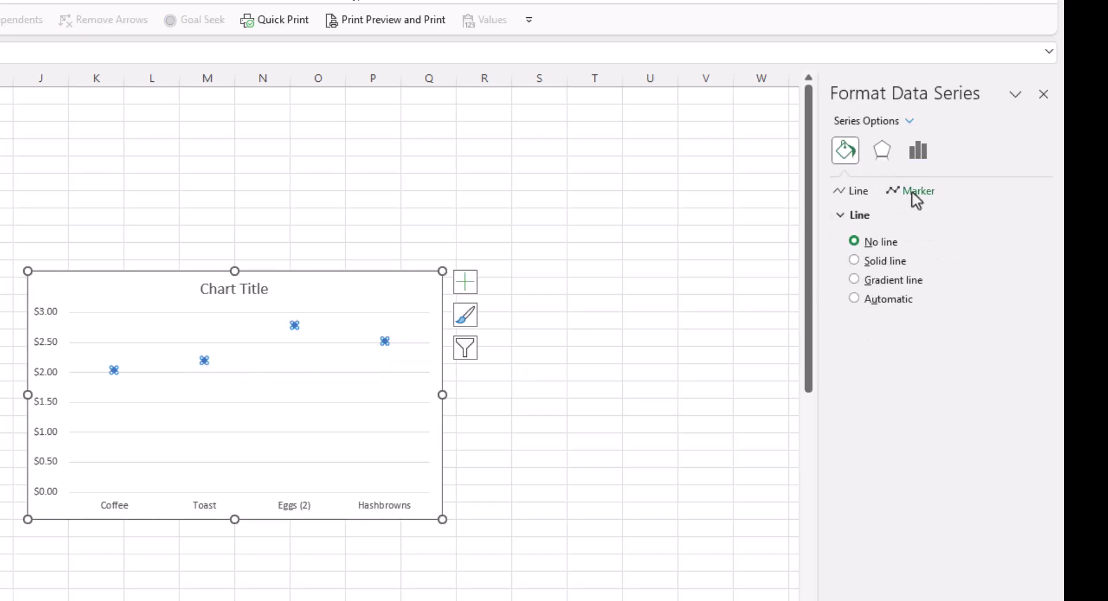
pyautogui.click(918, 191)
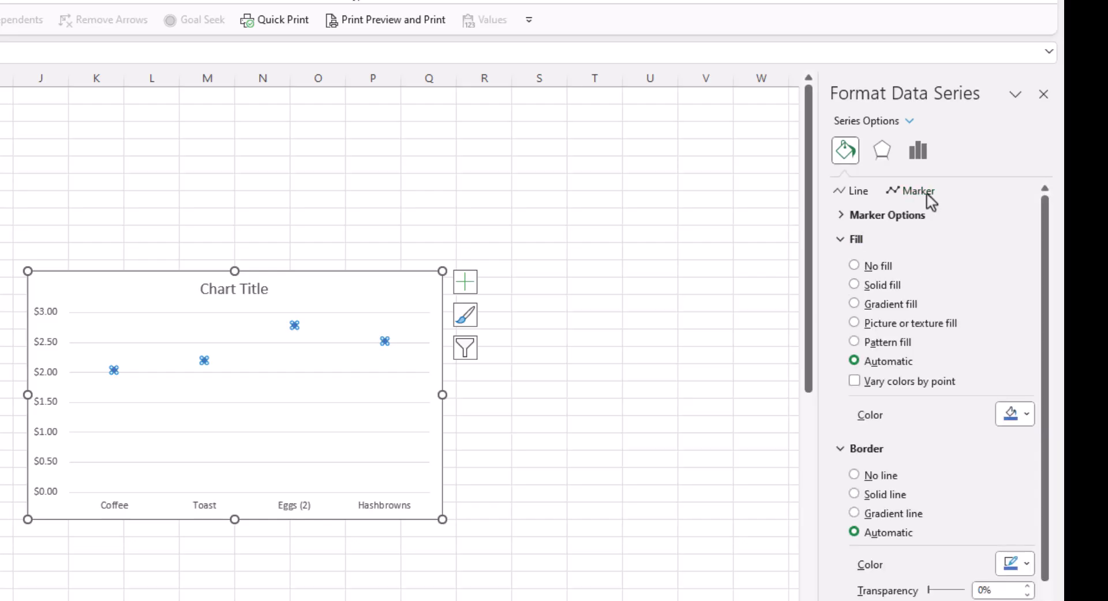
pyautogui.click(894, 216)
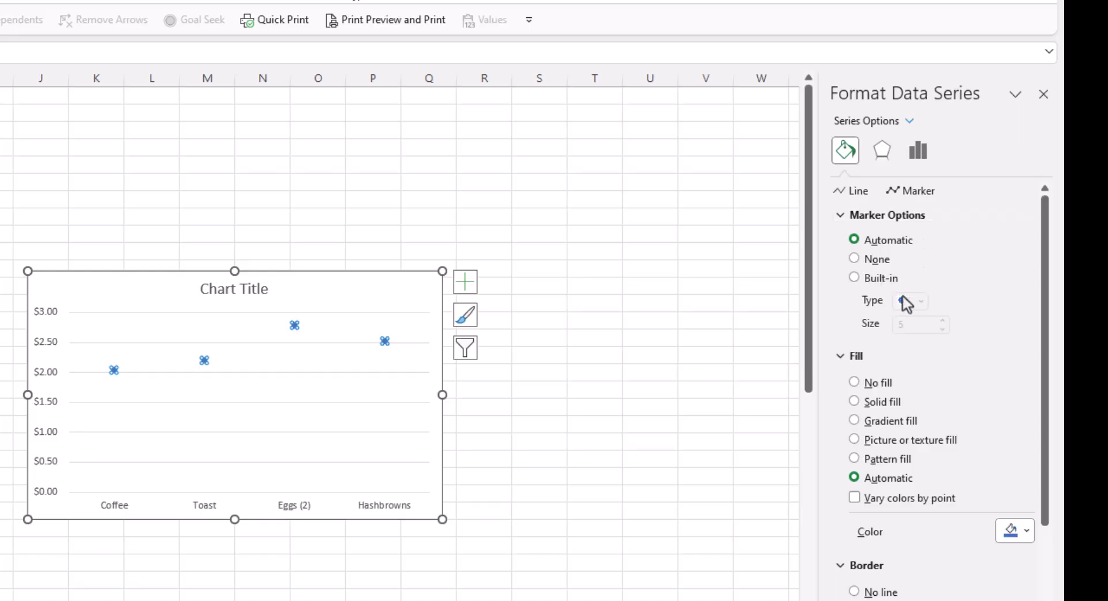
pyautogui.click(855, 278)
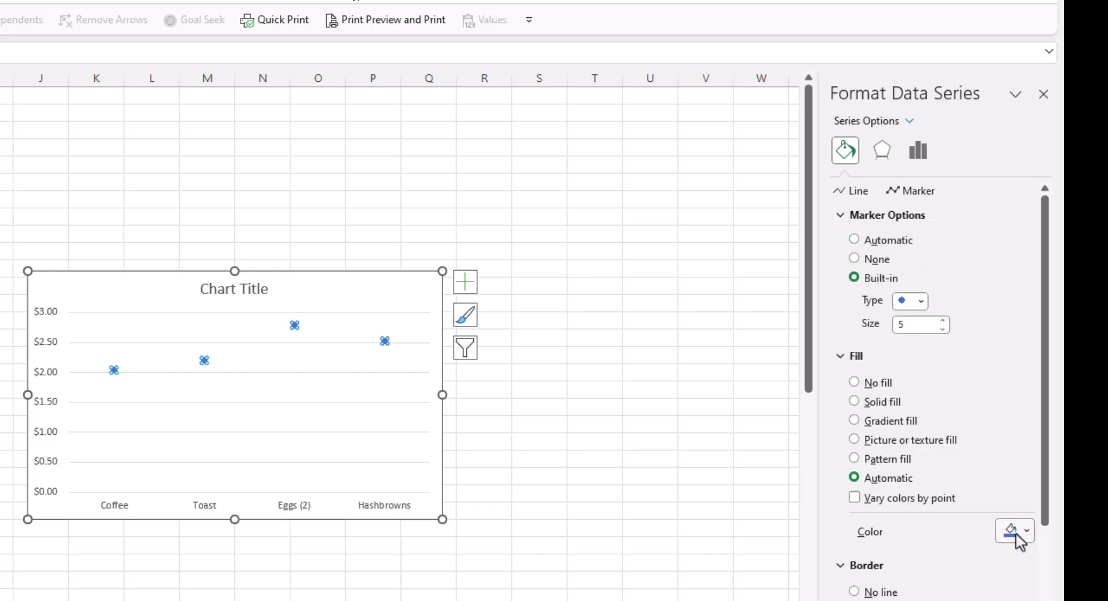
# Step: Change the built-in marker type of the mean price series to a square
pyautogui.click(924, 301)
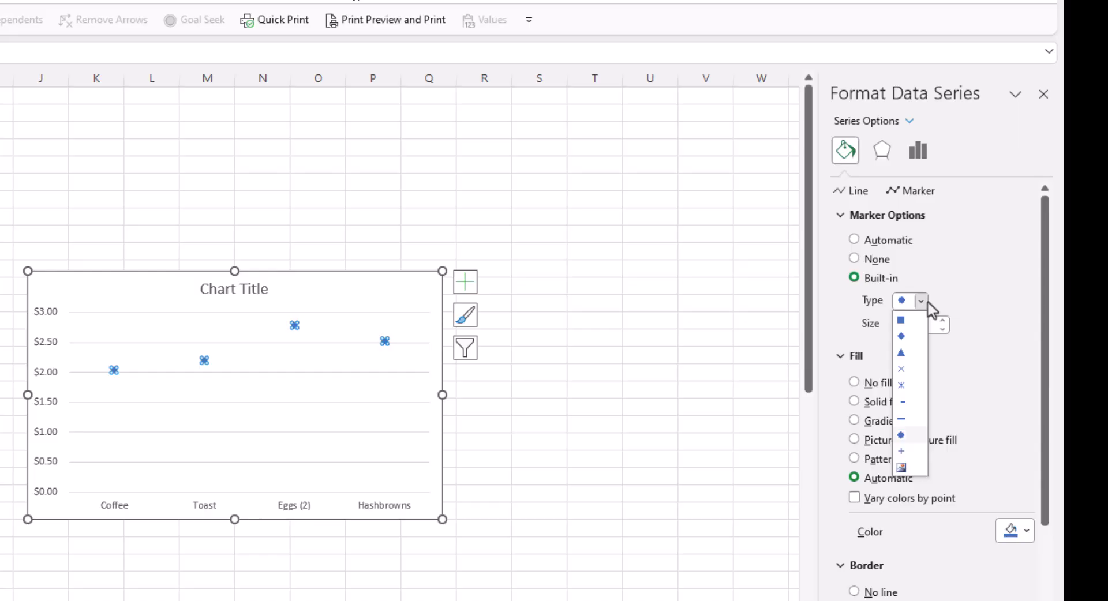
pyautogui.click(901, 321)
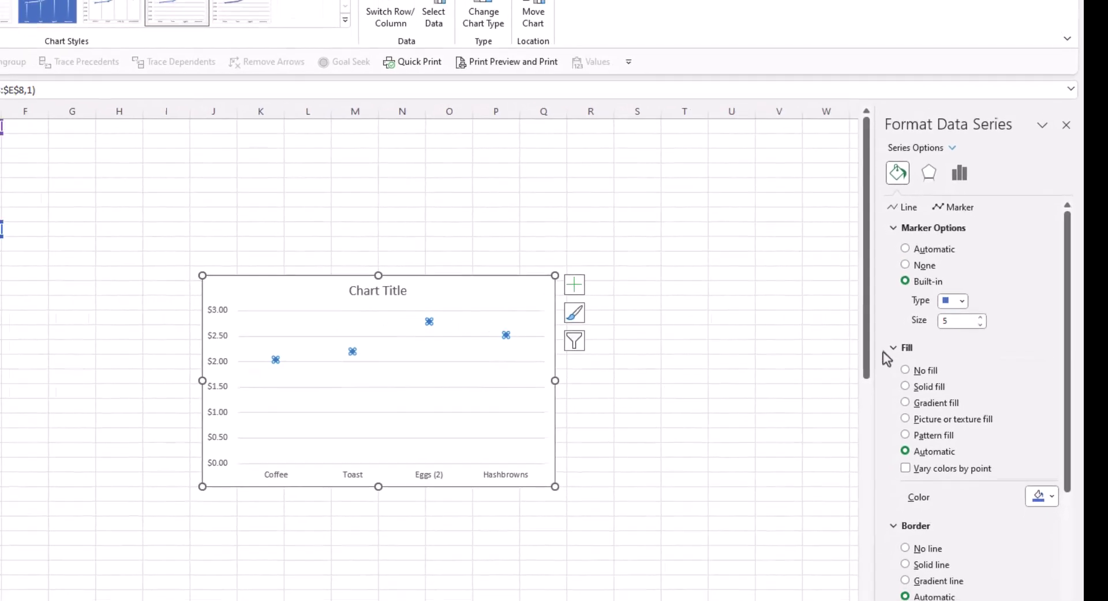
pyautogui.click(669, 381)
pyautogui.click(279, 288)
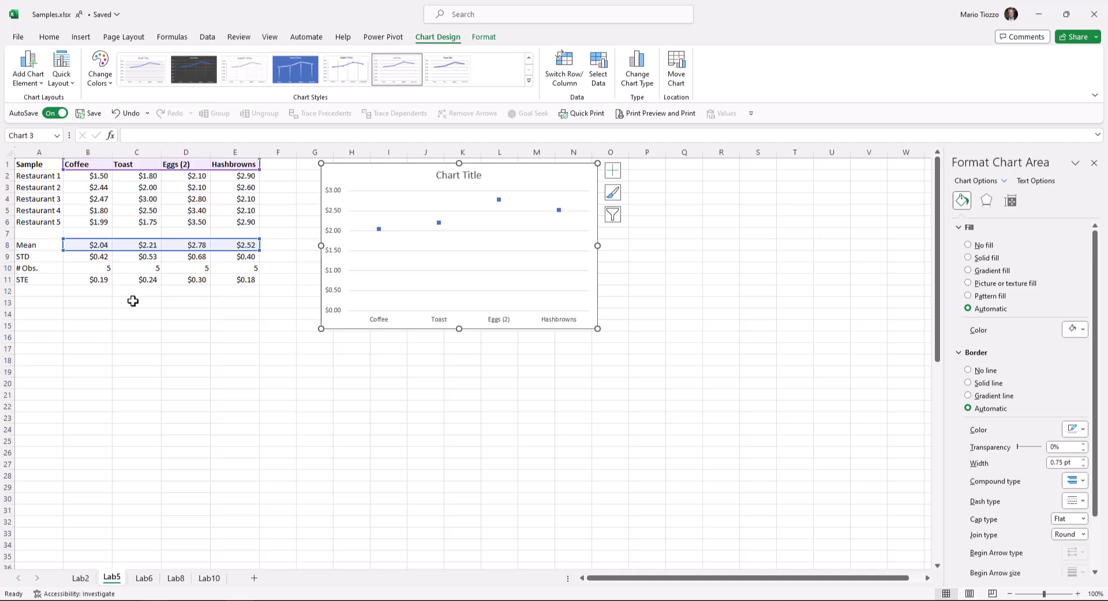
# Step: Add error bars to the chart of mean breakfast item prices
pyautogui.moveTo(78, 280); pyautogui.dragTo(236, 278)
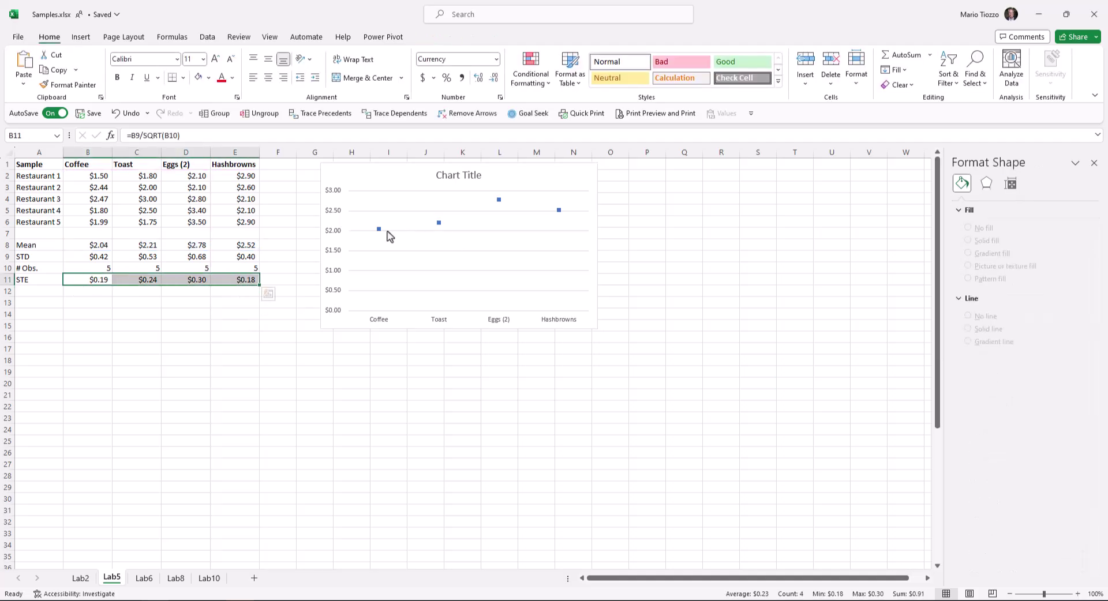
pyautogui.click(580, 185)
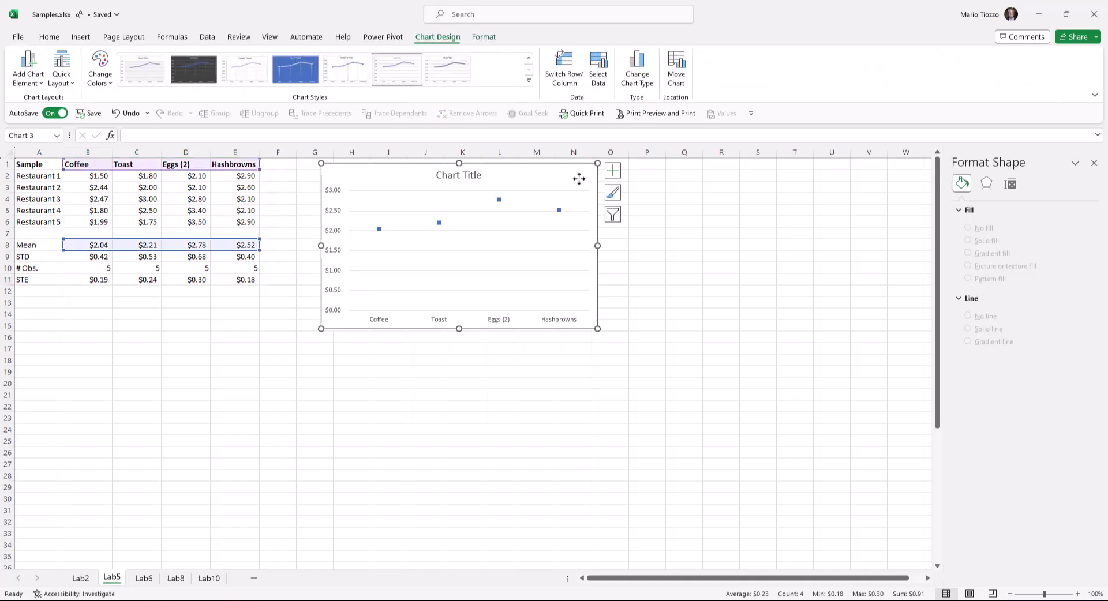
pyautogui.click(613, 177)
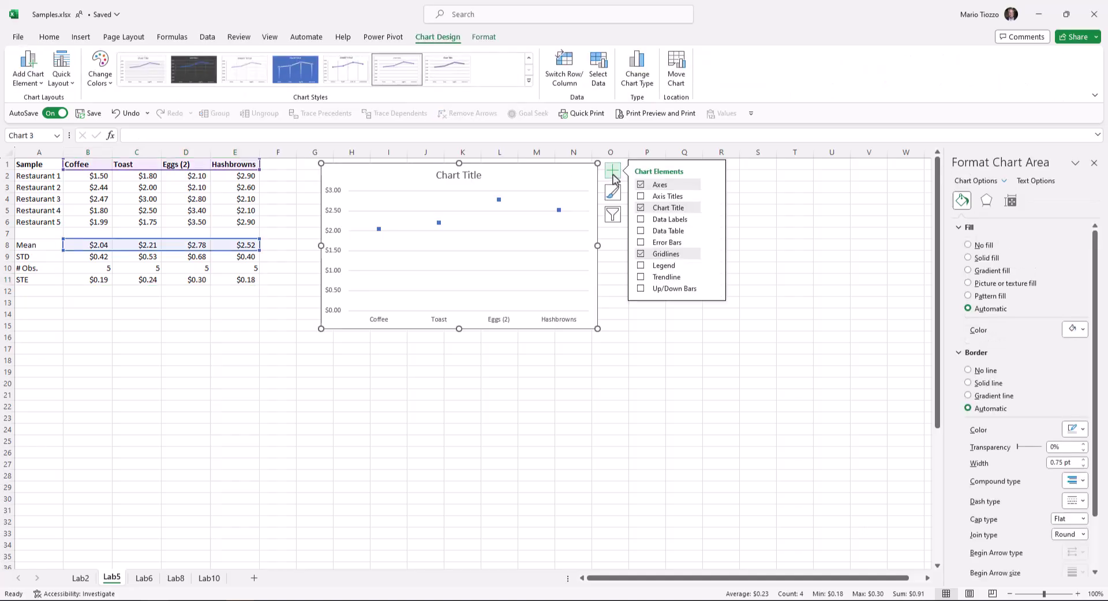
pyautogui.click(661, 243)
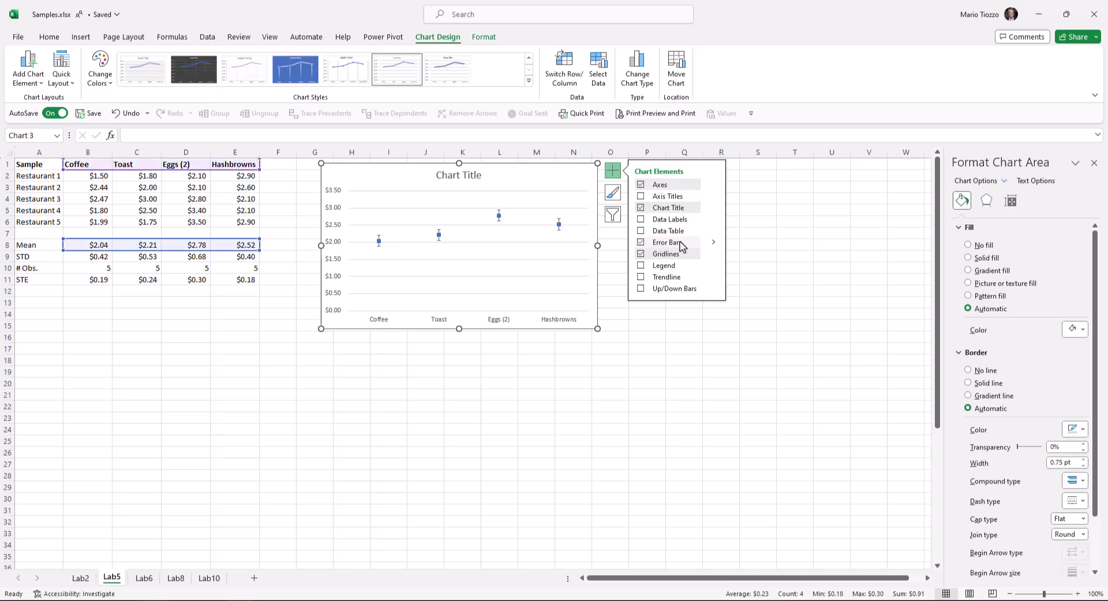
# Step: Switch the error bars to a custom error amount, taking the positive error values from the standard errors in B11:E11
pyautogui.click(714, 244)
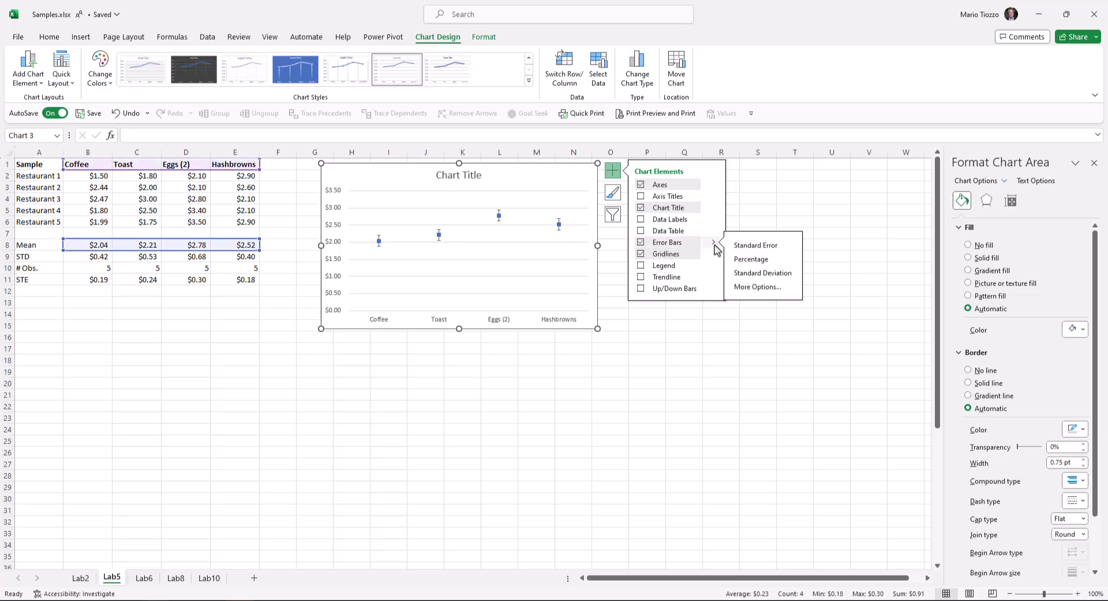
pyautogui.click(757, 287)
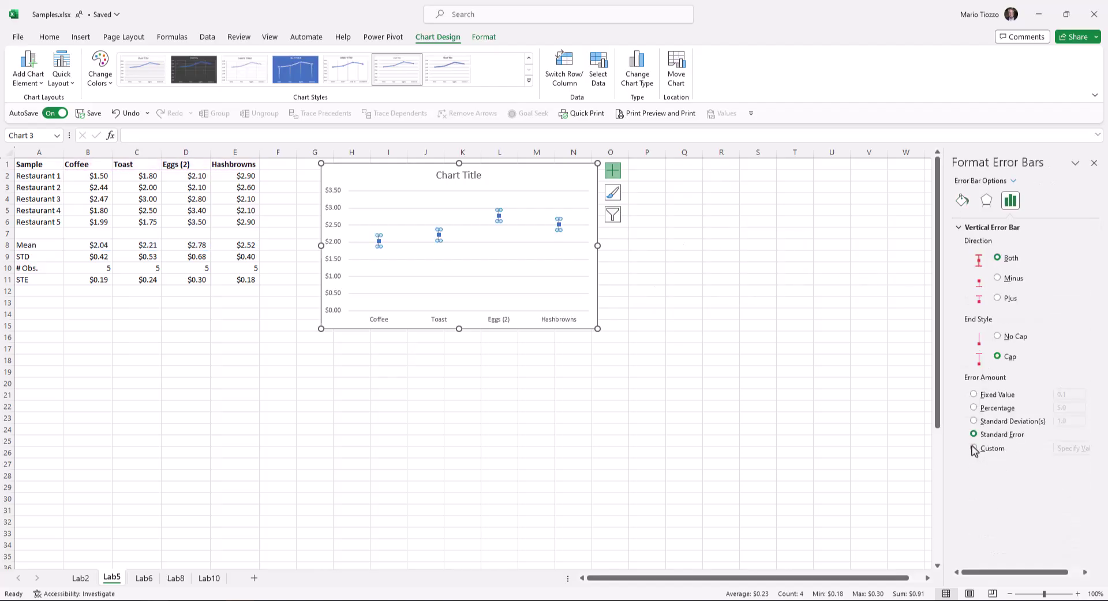
pyautogui.click(975, 449)
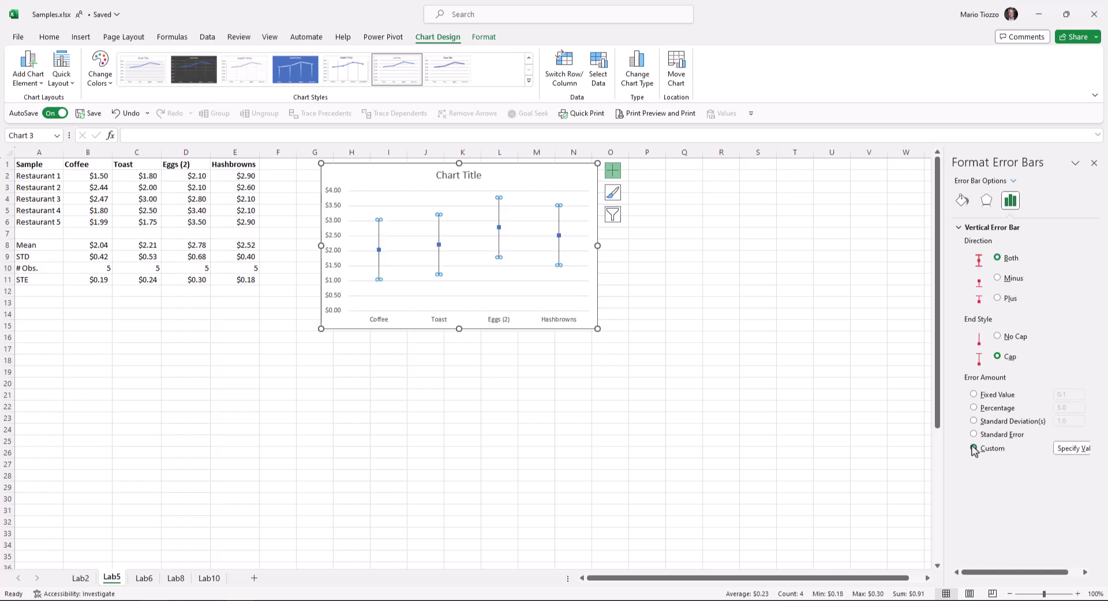
pyautogui.click(1074, 449)
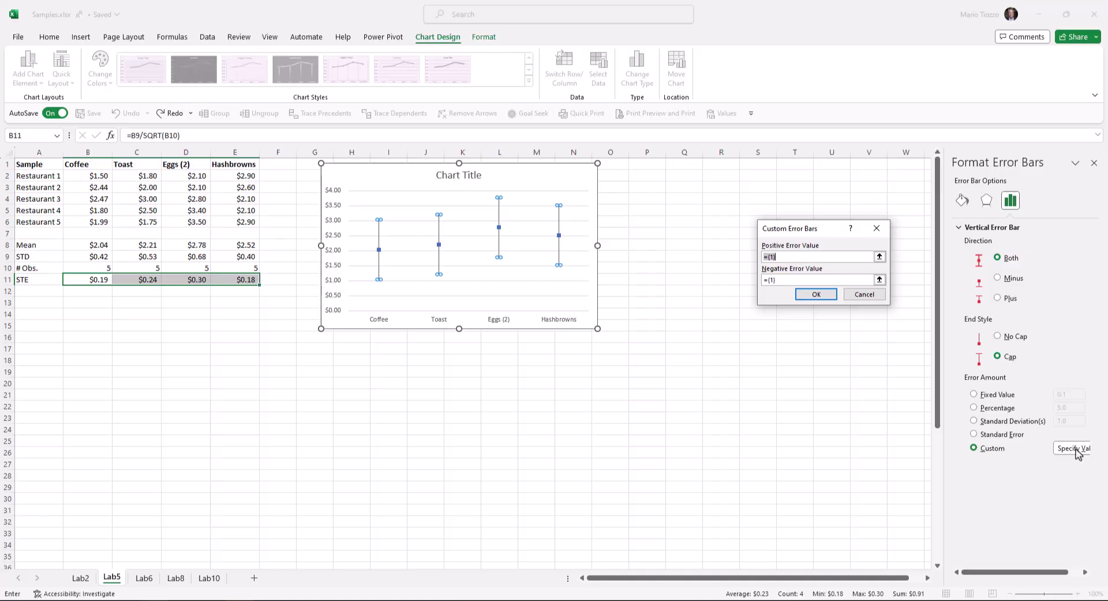
pyautogui.press('Delete')
pyautogui.moveTo(79, 280); pyautogui.dragTo(231, 281)
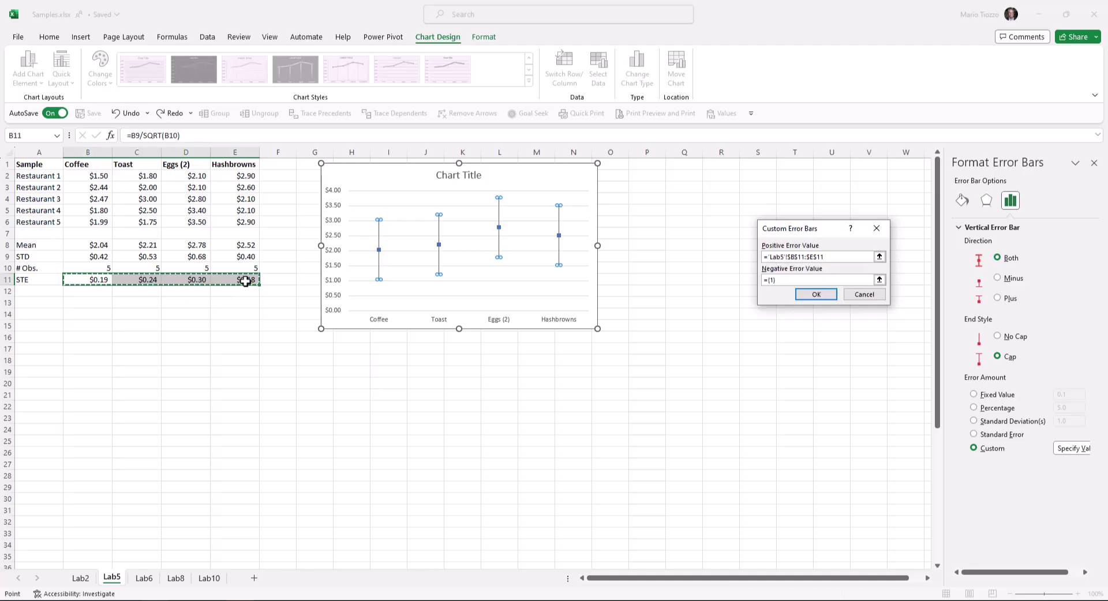
# Step: Use the standard errors in B11:E11 as the negative error values too and apply the custom error bars
pyautogui.moveTo(788, 281); pyautogui.dragTo(750, 286)
pyautogui.press('Delete')
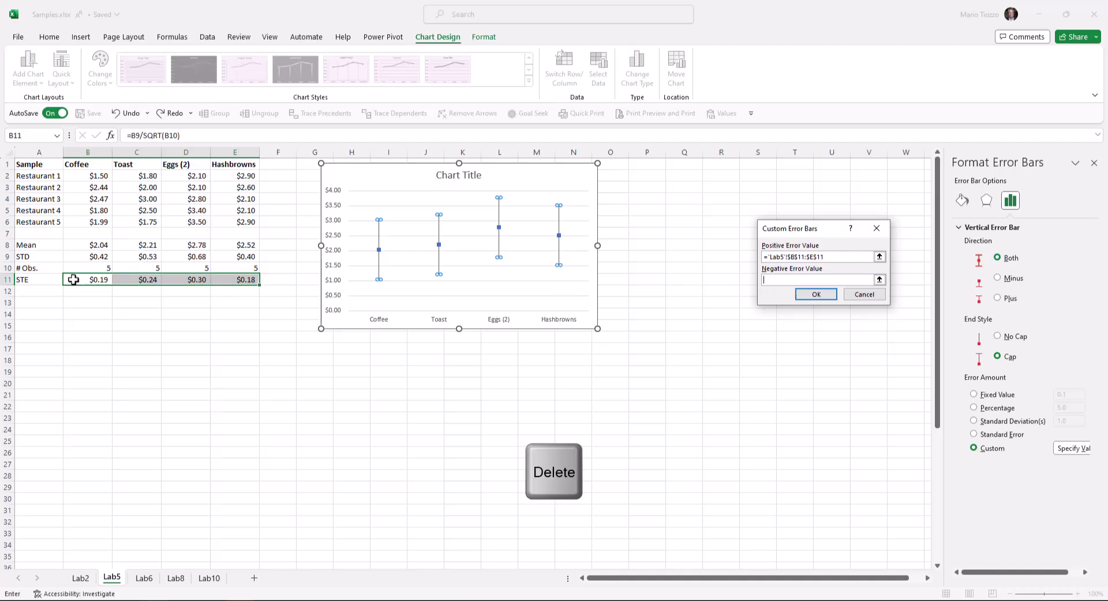
pyautogui.moveTo(73, 280); pyautogui.dragTo(230, 280)
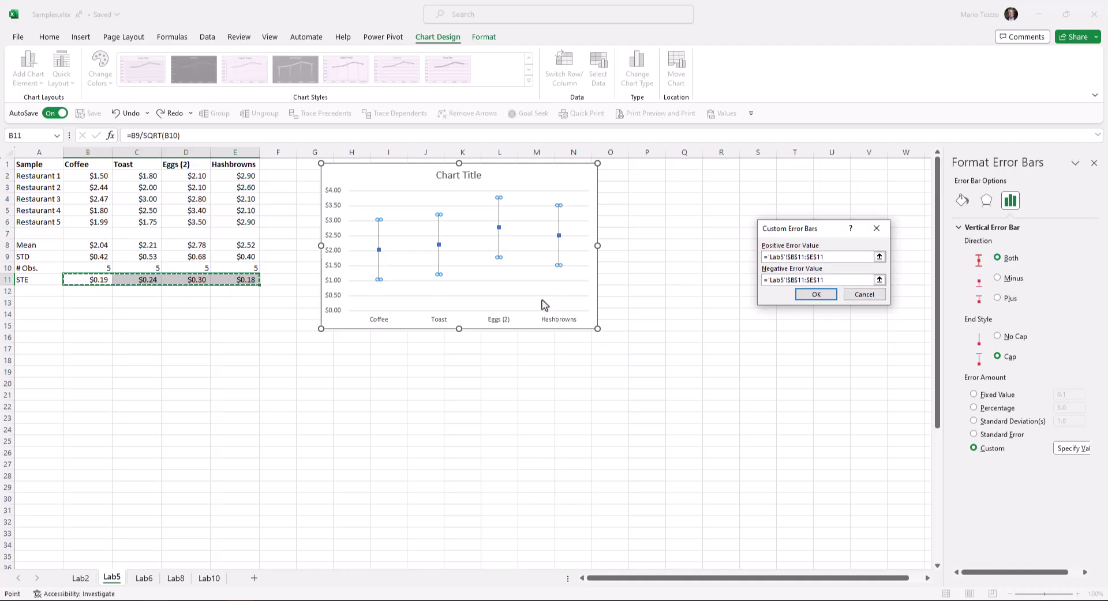
pyautogui.click(808, 295)
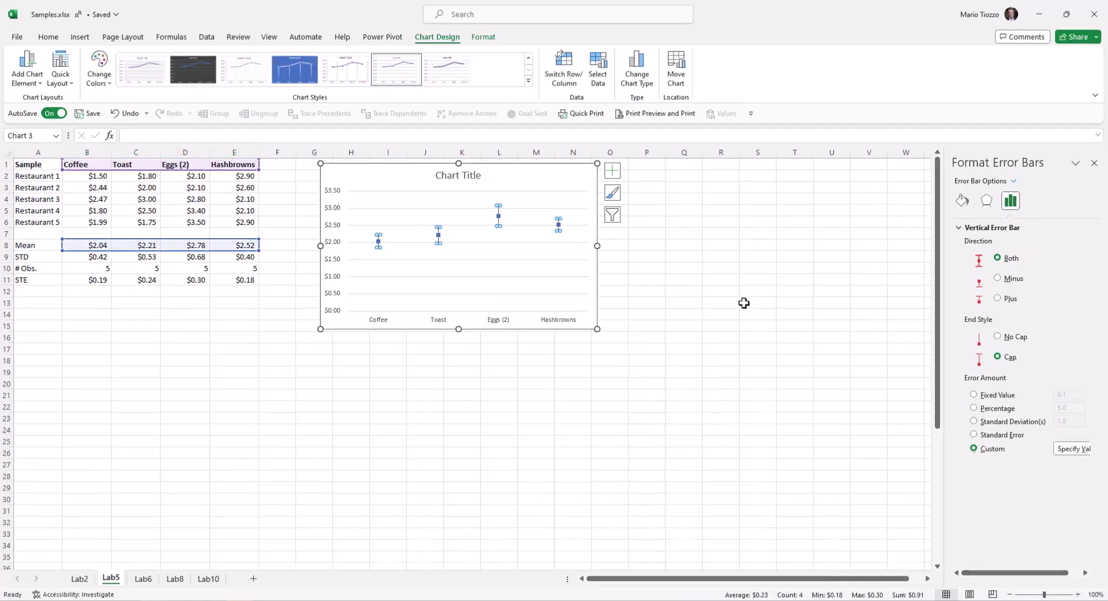
pyautogui.click(669, 313)
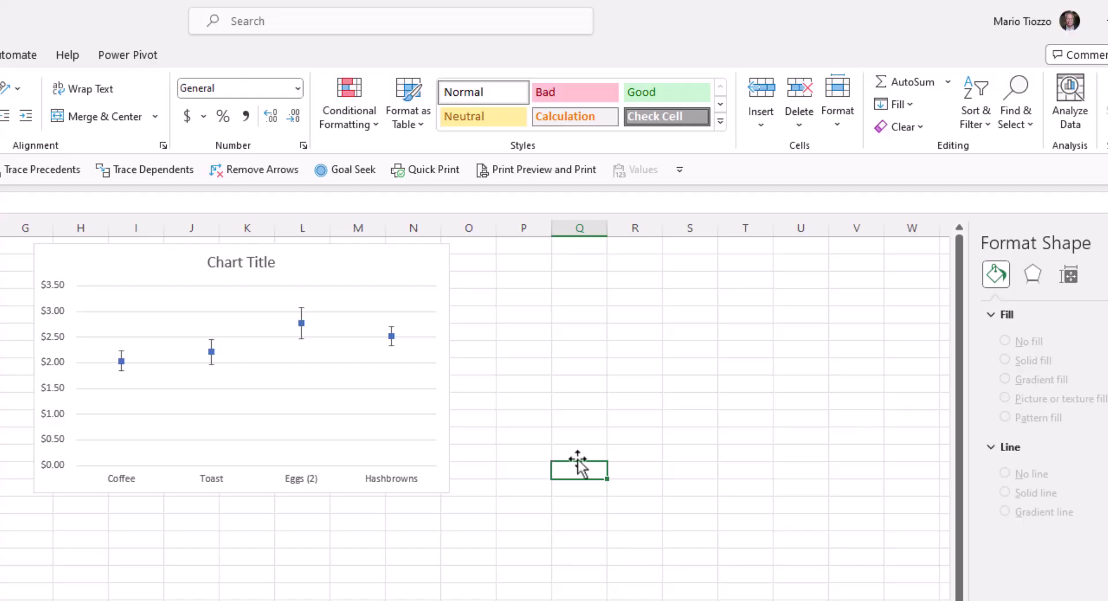
# Step: Add axis titles to the chart and name the vertical axis "Price (Canadian Dollars)"
pyautogui.click(439, 258)
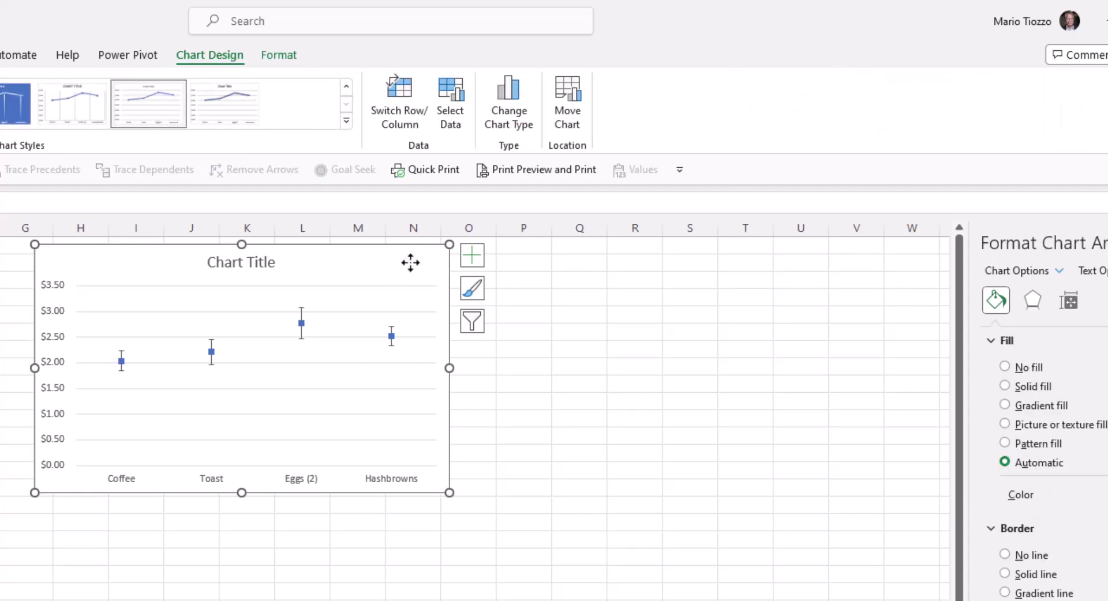
pyautogui.click(472, 256)
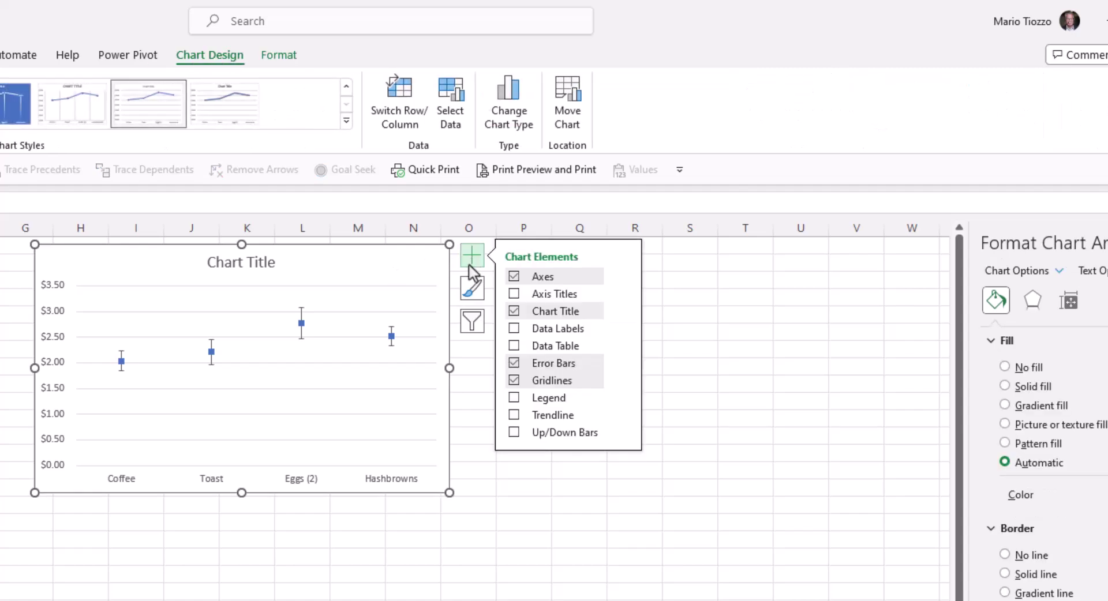
pyautogui.click(514, 295)
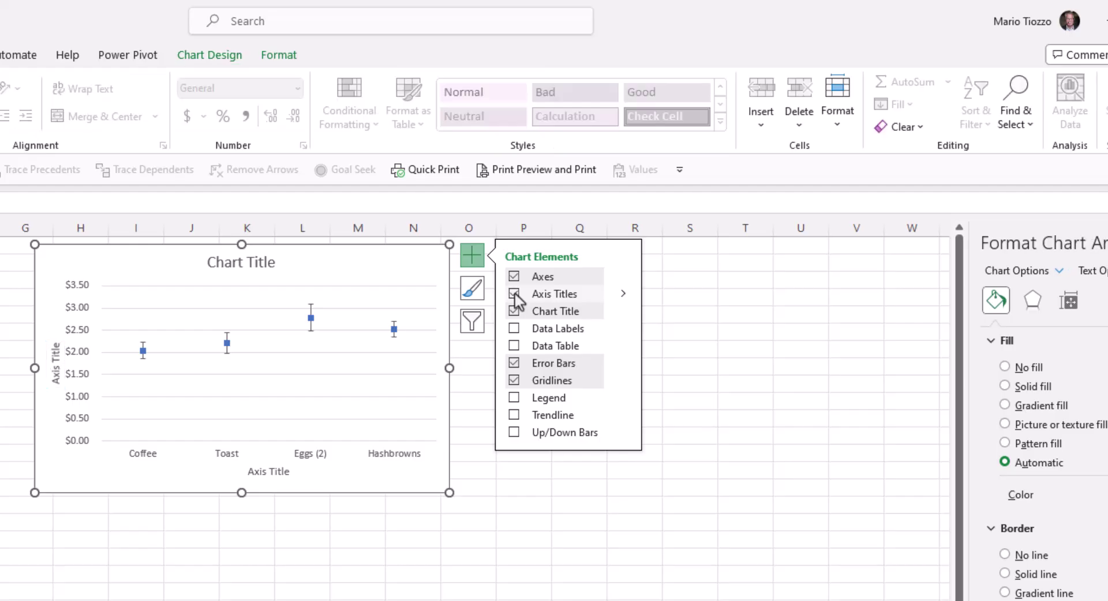
pyautogui.click(60, 378)
pyautogui.doubleClick(60, 379)
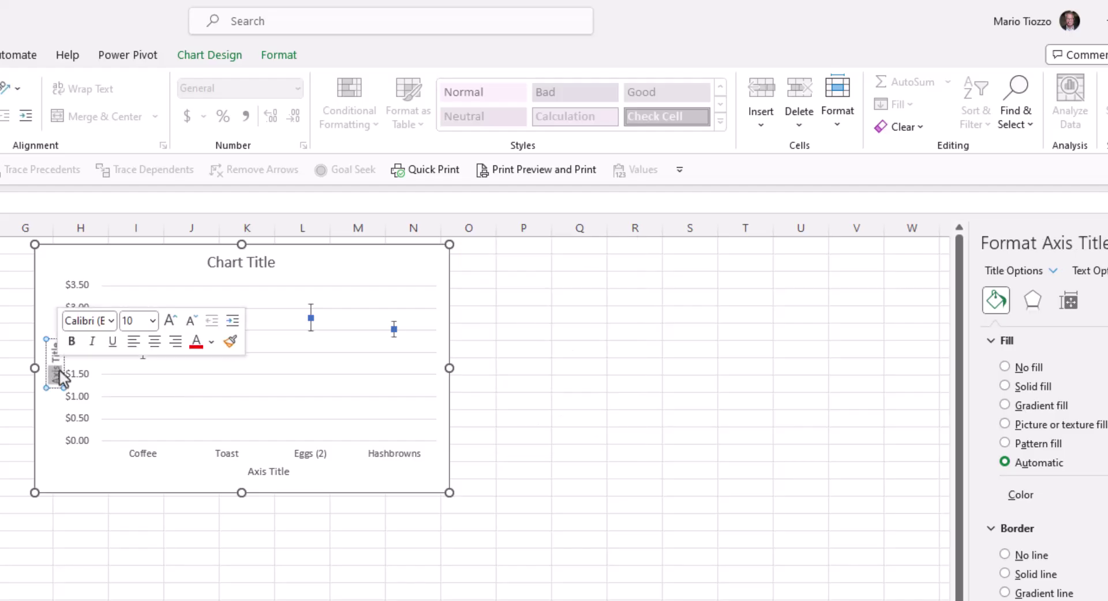
pyautogui.write('Price')
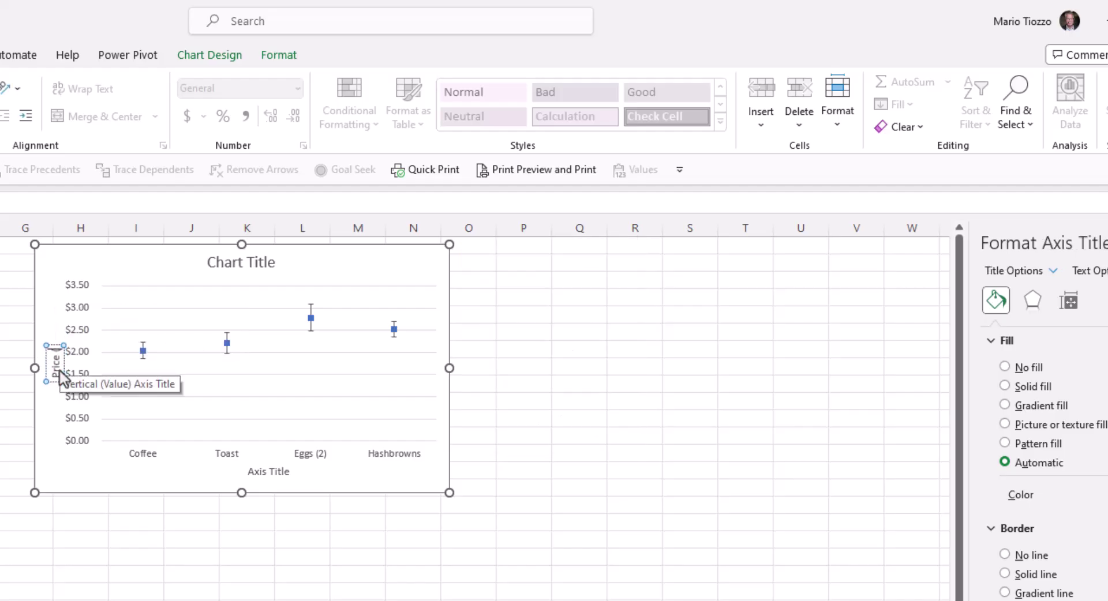
pyautogui.write(' (Canadian')
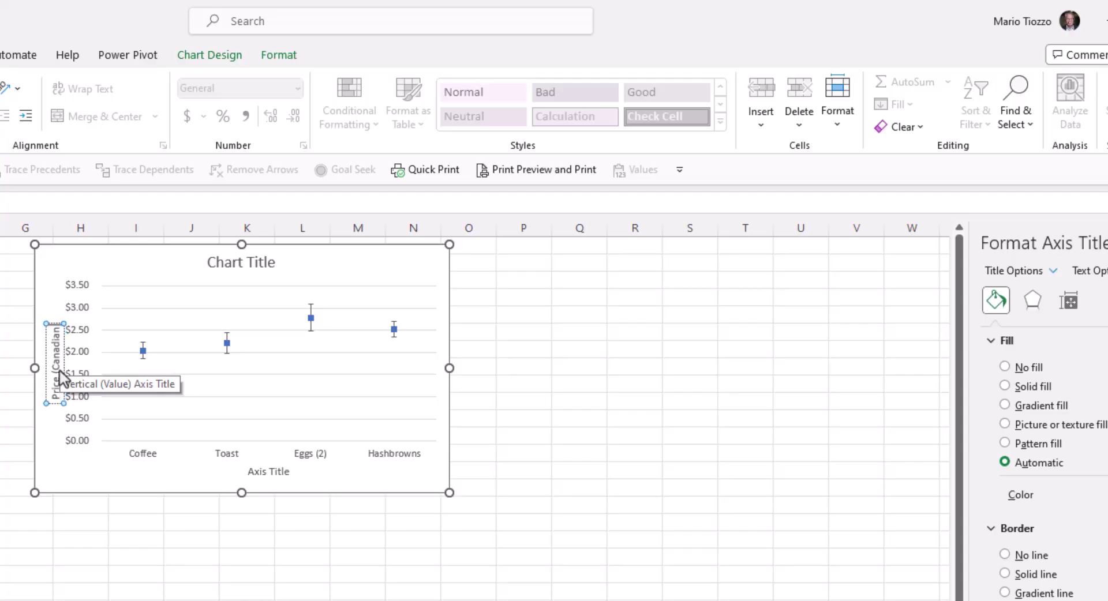
pyautogui.write(' Dollars')
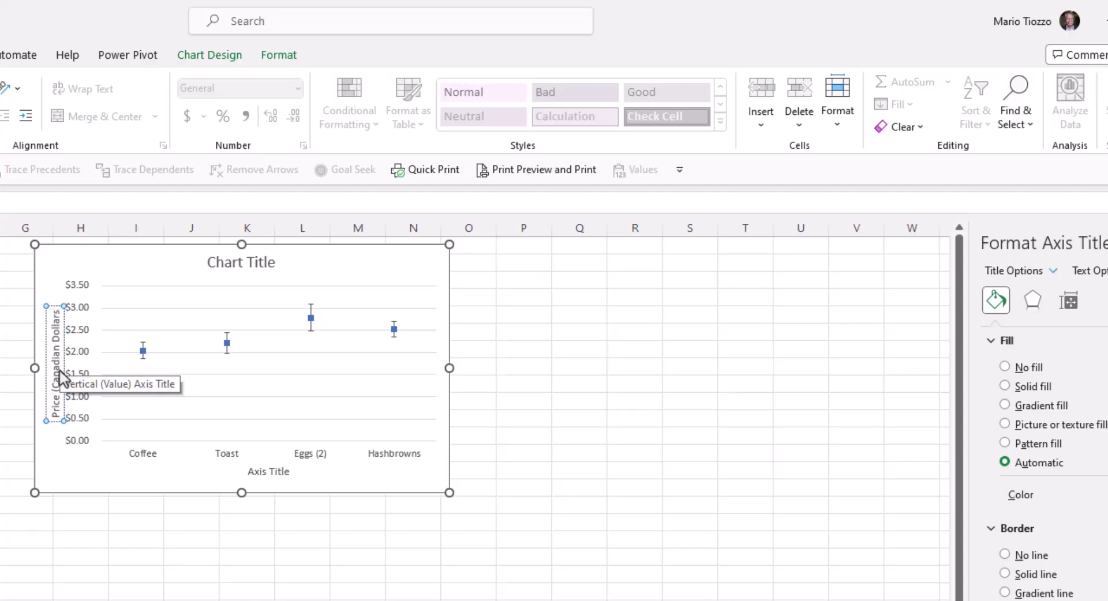
pyautogui.write(')')
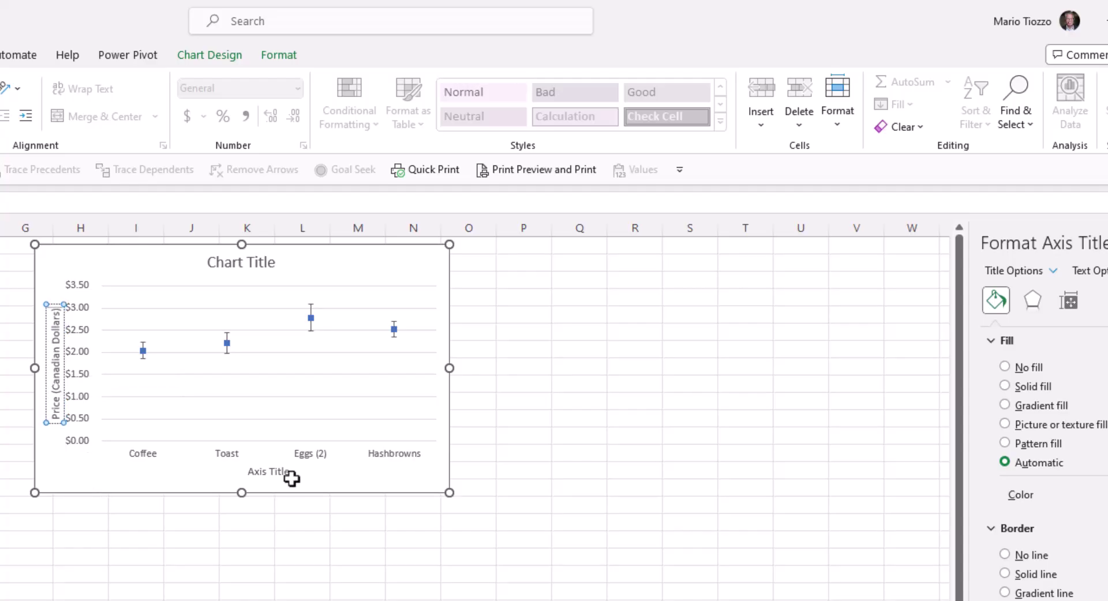
# Step: Name the chart's horizontal axis "Menu Items"
pyautogui.click(269, 472)
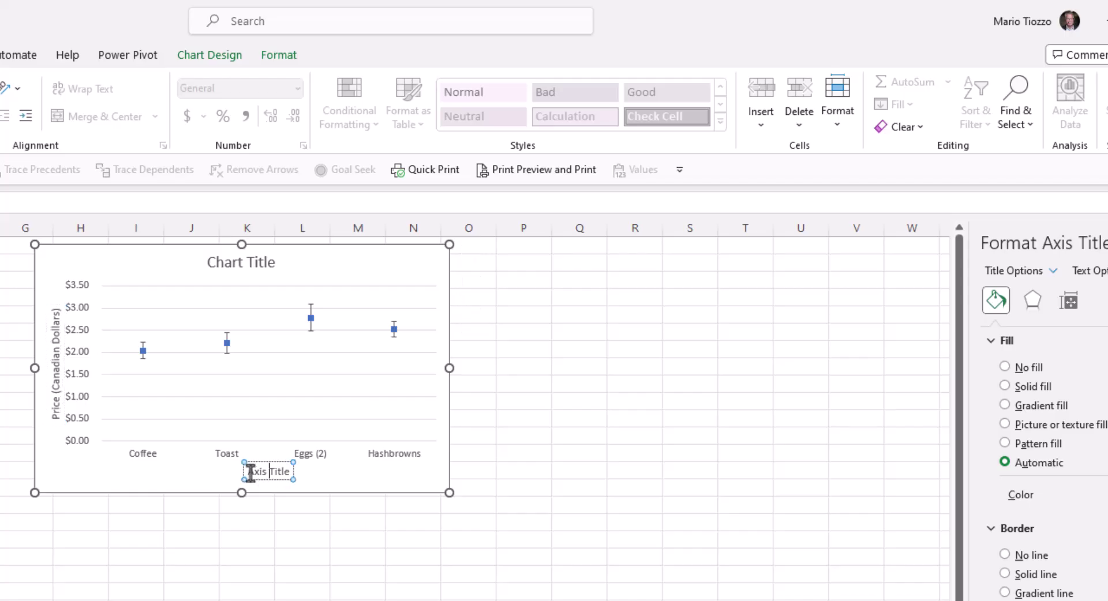
pyautogui.moveTo(247, 472); pyautogui.dragTo(302, 472)
pyautogui.write('Me')
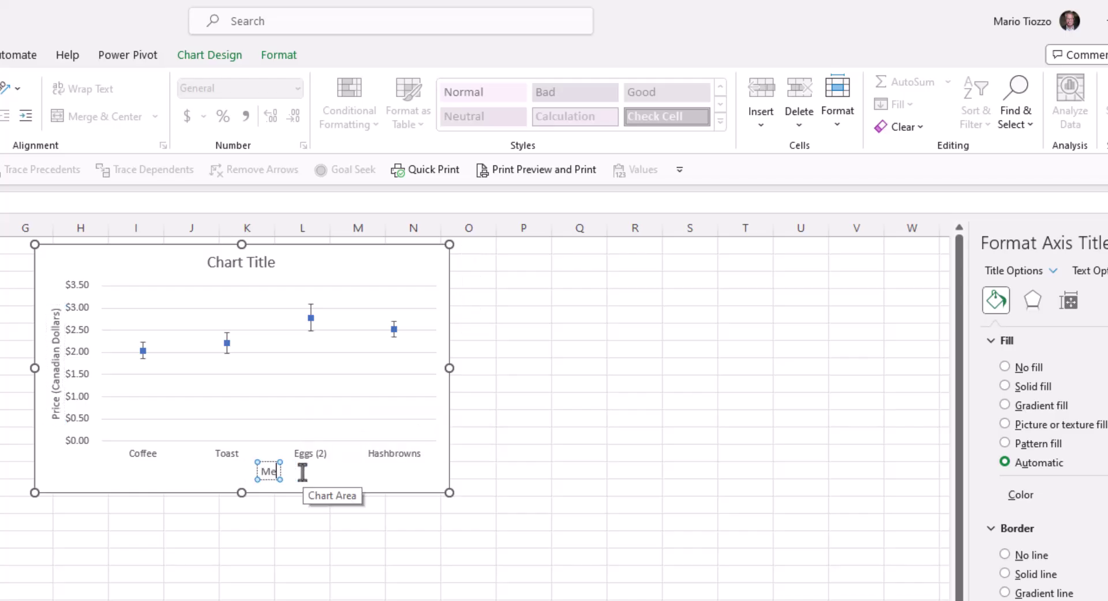
pyautogui.write('nu Item')
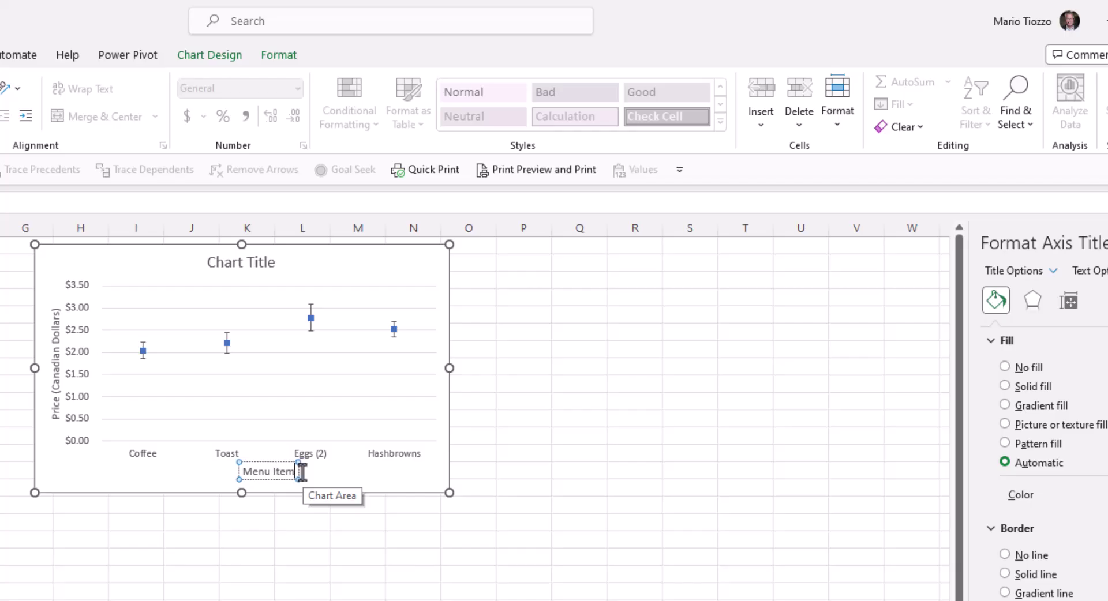
pyautogui.write('s')
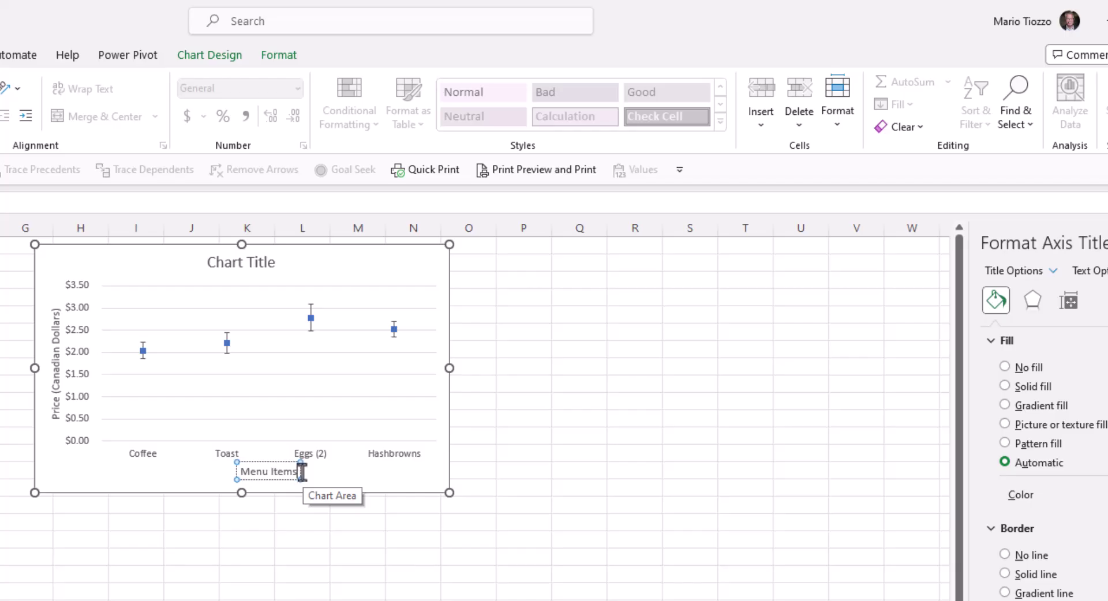
pyautogui.click(322, 517)
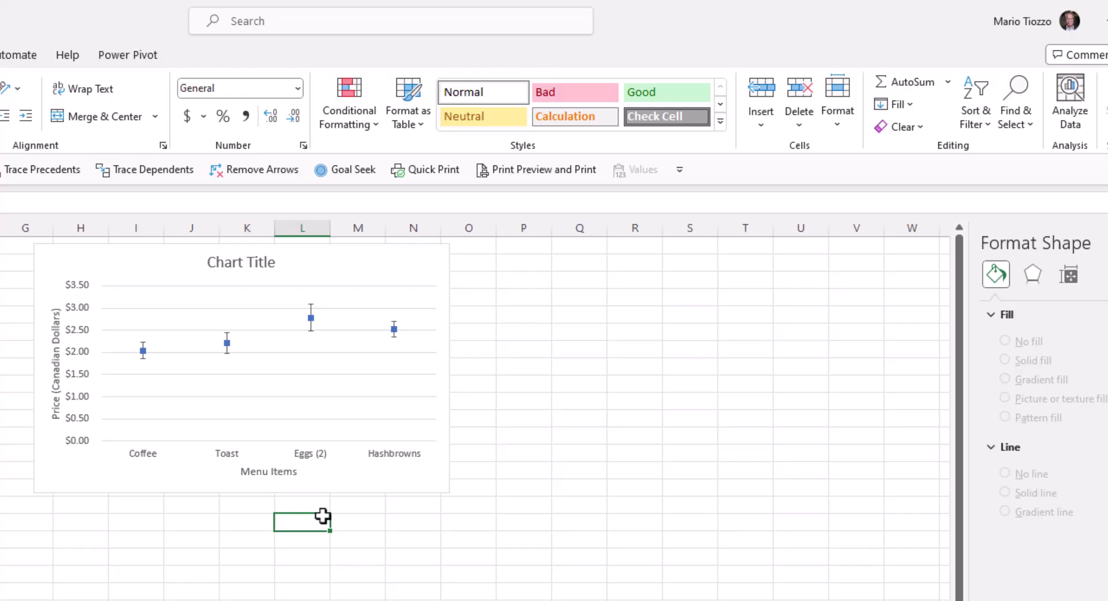
# Step: Delete the chart's horizontal gridlines and set the chart area border to No line
pyautogui.click(180, 309)
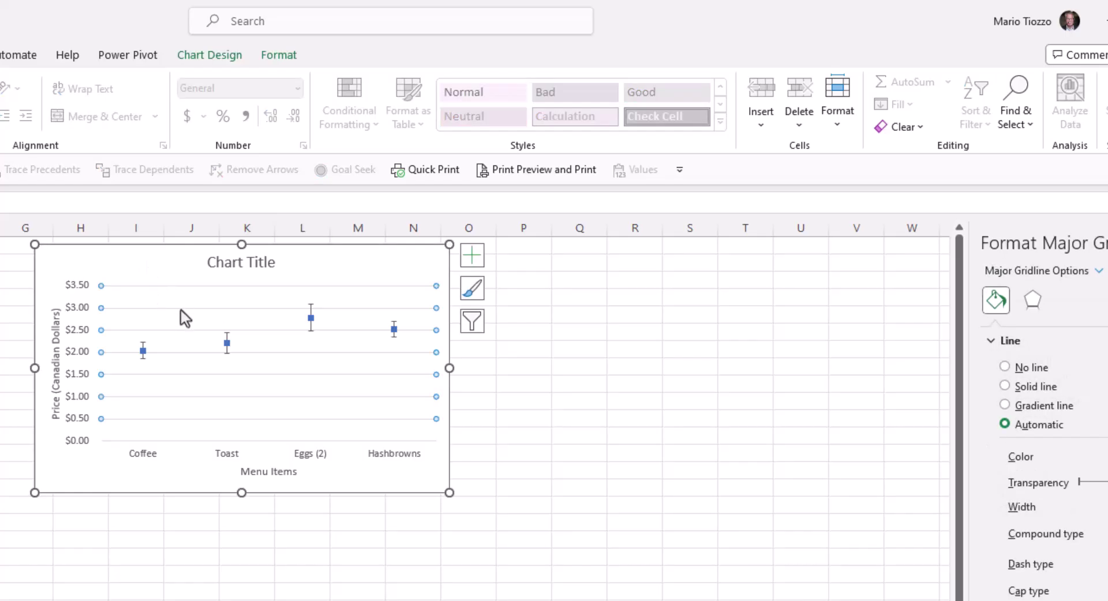
pyautogui.press('Delete')
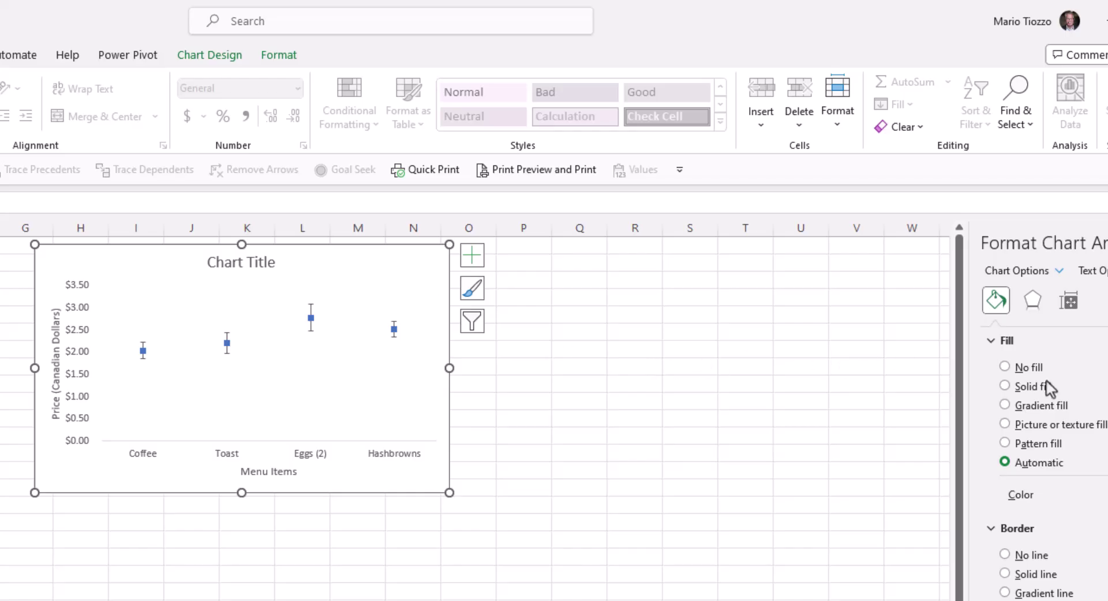
pyautogui.click(1016, 558)
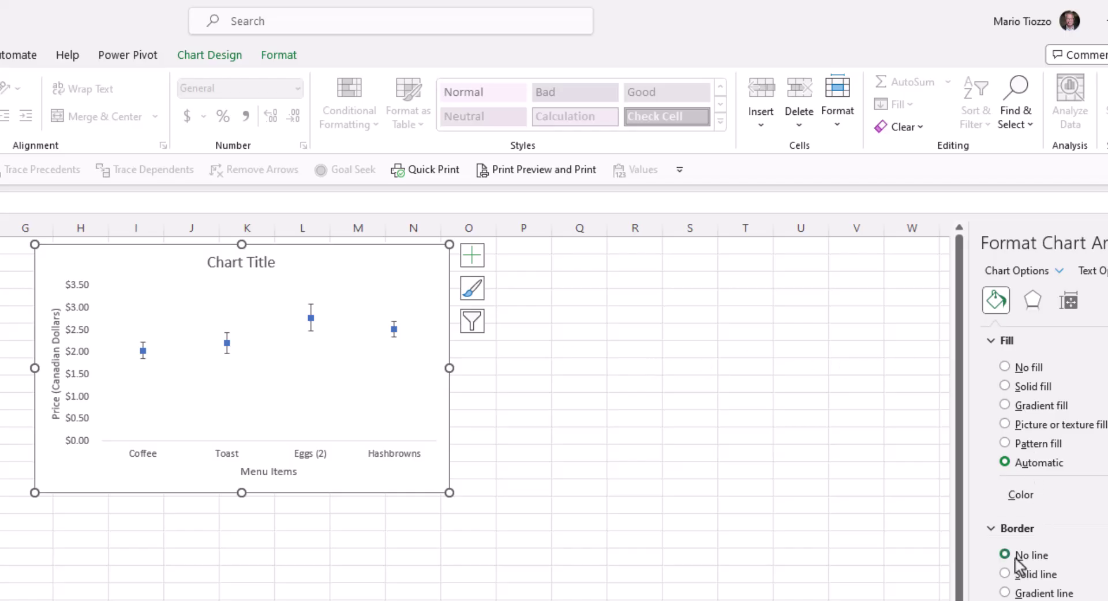
pyautogui.click(545, 525)
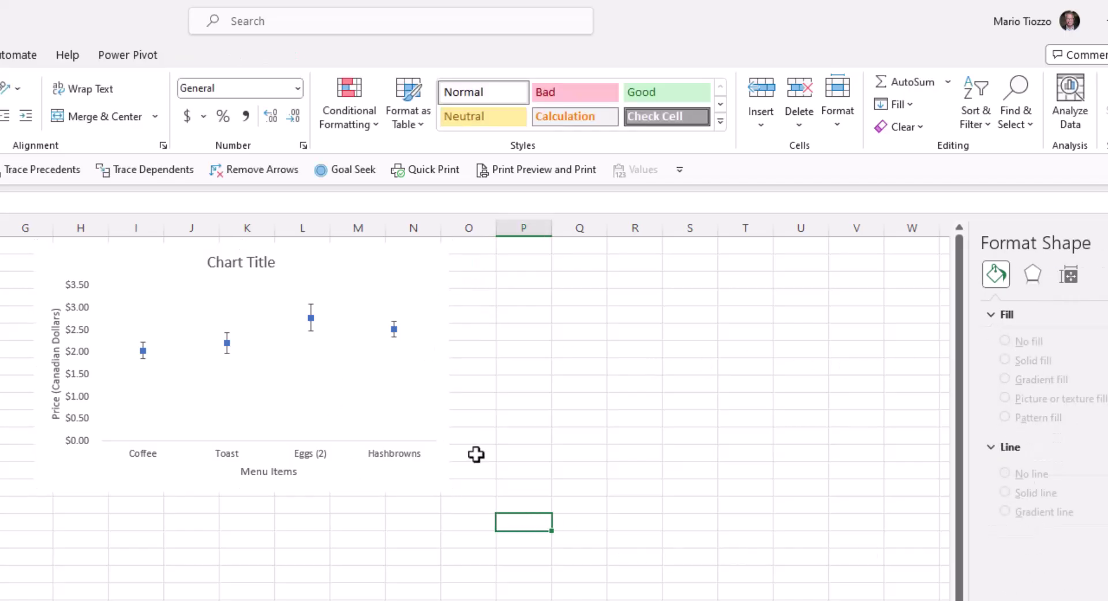
# Step: Delete the placeholder title above the plot
pyautogui.click(237, 267)
pyautogui.press('Delete')
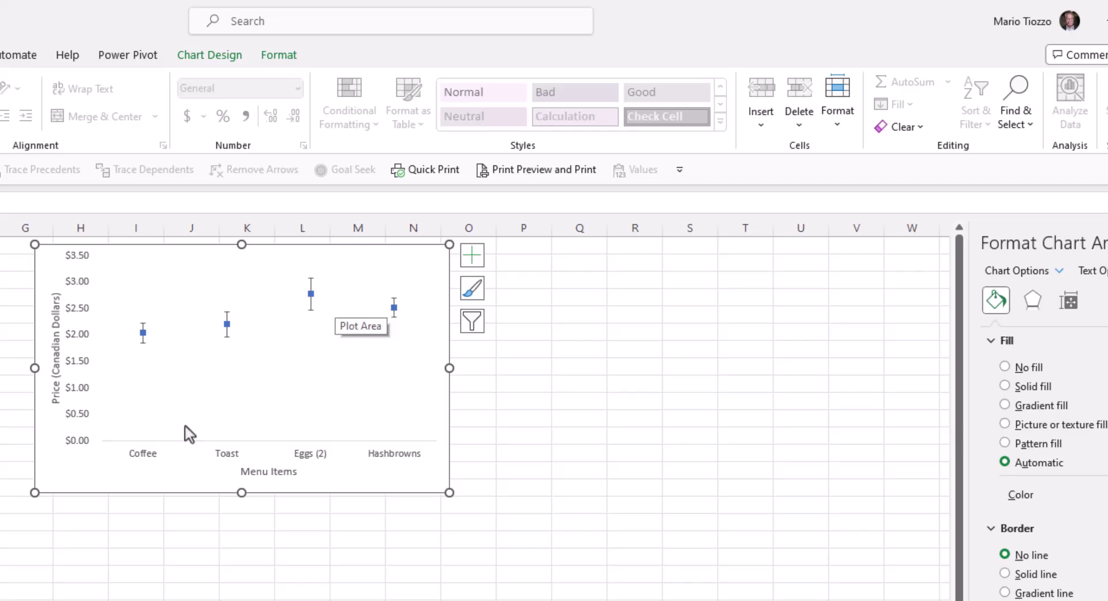
# Step: Enter below the chart "Figure 1. Mean (+/- standard error) price (Canadian Dollars) of four breakfast items. Data were collected from independent restaurants (n=5) in Toronto, Ontario."
pyautogui.click(59, 517)
pyautogui.write('Figure 1. Mean (+/- standard error) price (Canadian Dollars) of four breakfast items.  Data were collected from independent restaurants (n=5) in Toronto, Ontario.')
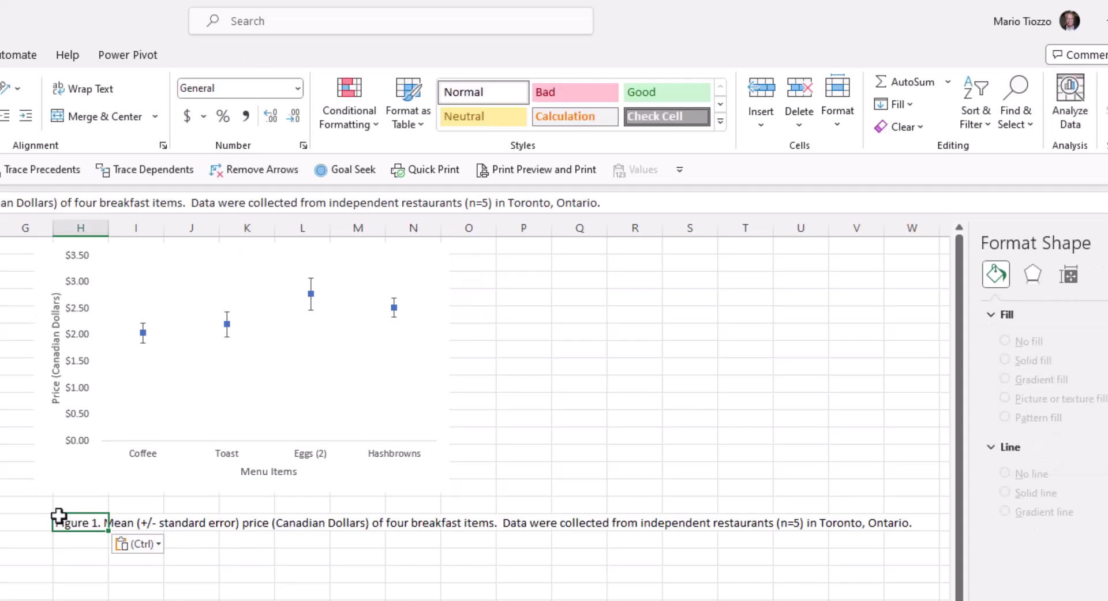
# Step: Merge cells H17:O19 around the figure caption, wrap its text and align it left
pyautogui.click(70, 556)
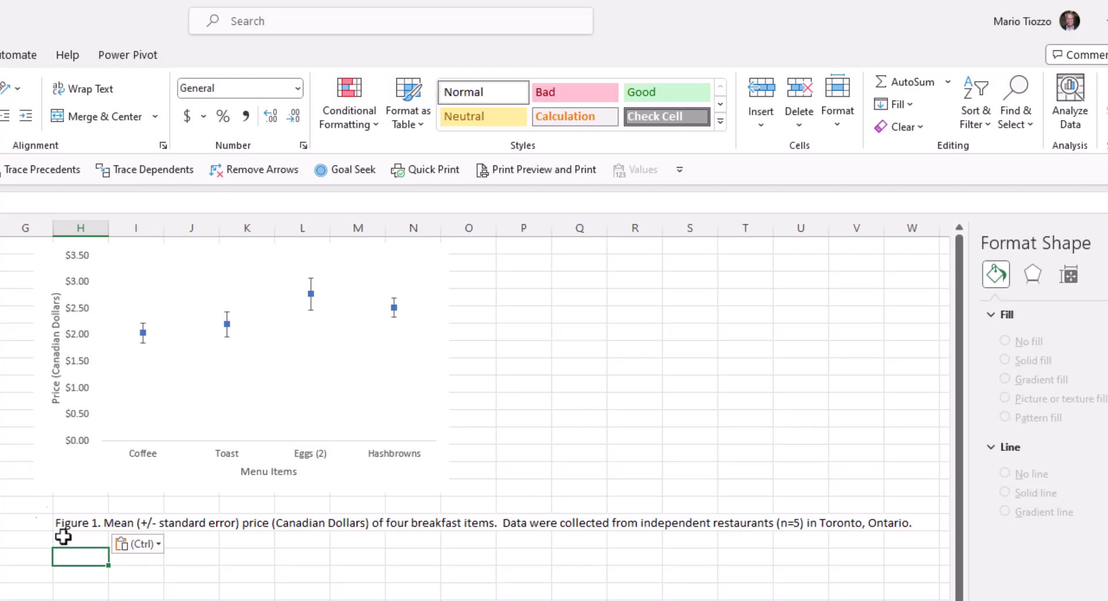
pyautogui.moveTo(62, 521); pyautogui.dragTo(464, 562)
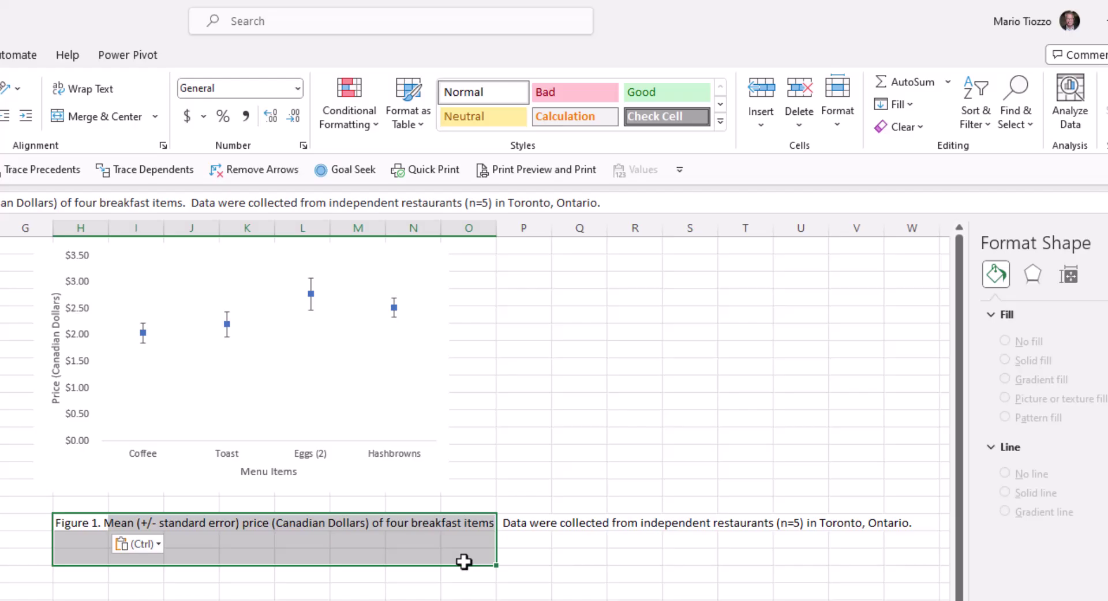
pyautogui.click(82, 123)
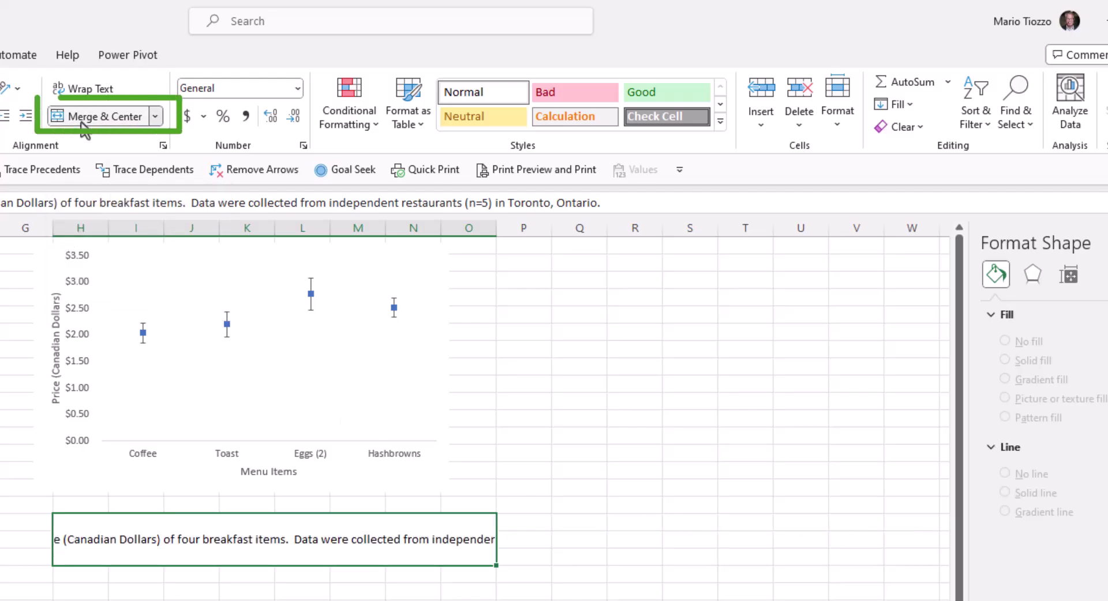
pyautogui.click(84, 93)
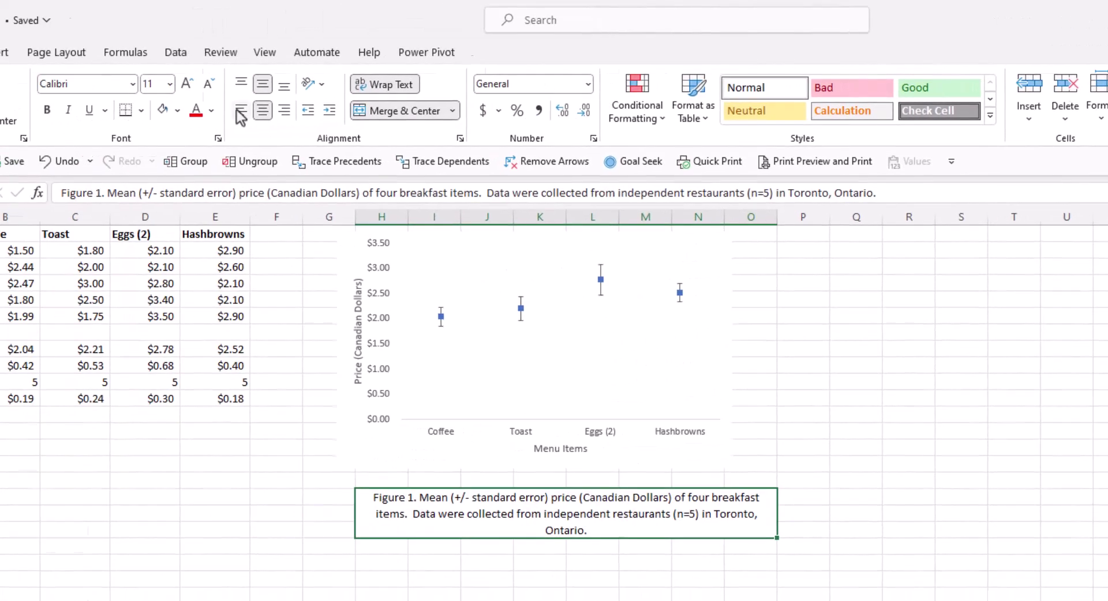
pyautogui.click(354, 110)
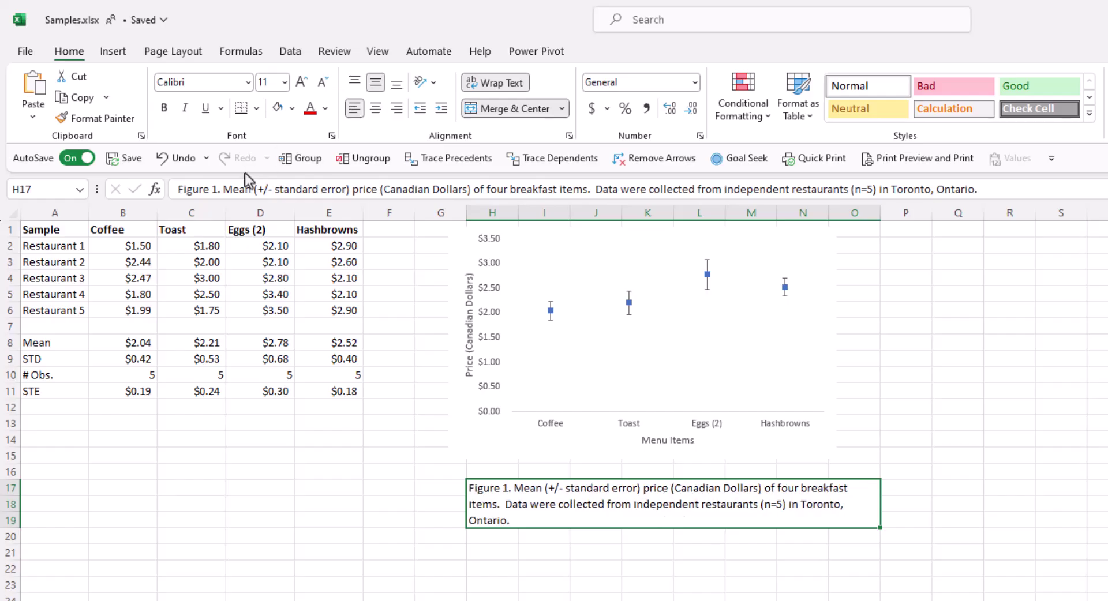
# Step: Make only the words "Figure 1." in the caption bold
pyautogui.click(220, 189)
pyautogui.moveTo(220, 190); pyautogui.dragTo(116, 179)
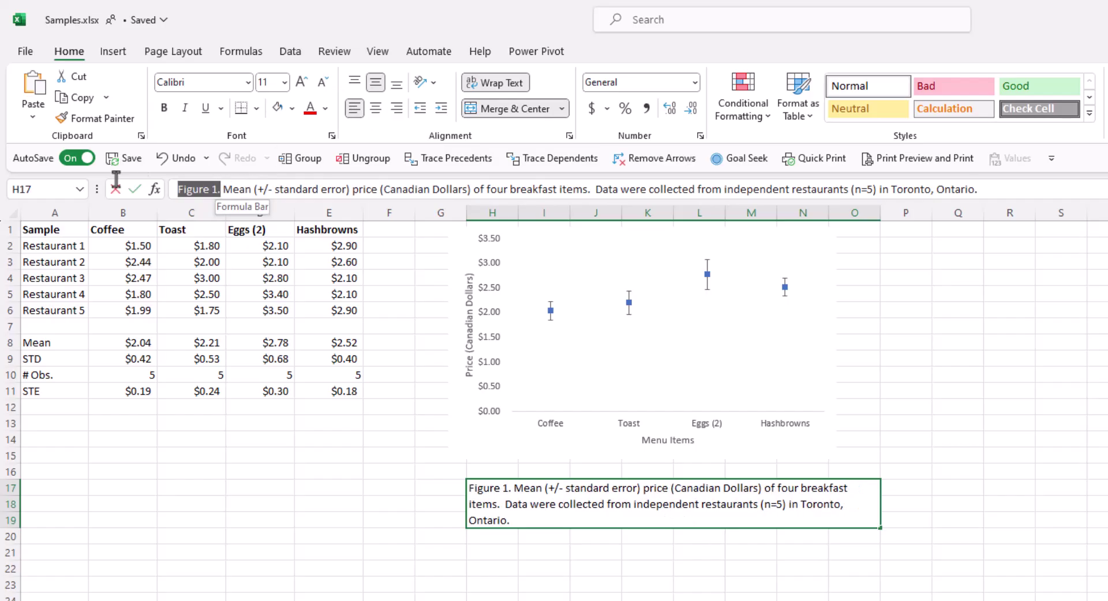
pyautogui.click(163, 109)
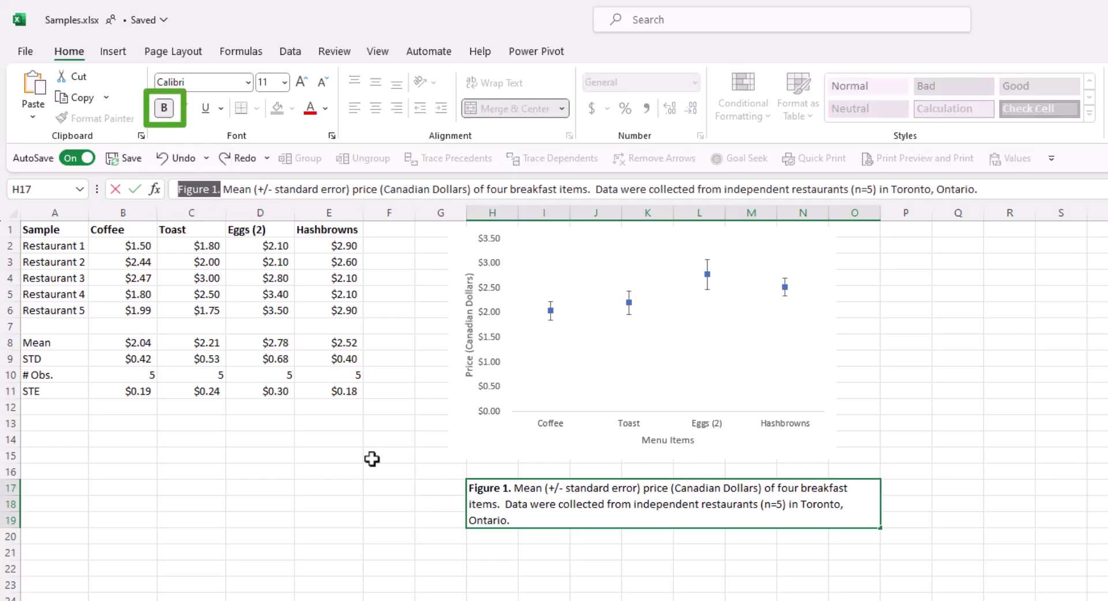
# Step: Enlarge the chart slightly and move it directly above the caption, in line with the caption's left edge
pyautogui.click(821, 433)
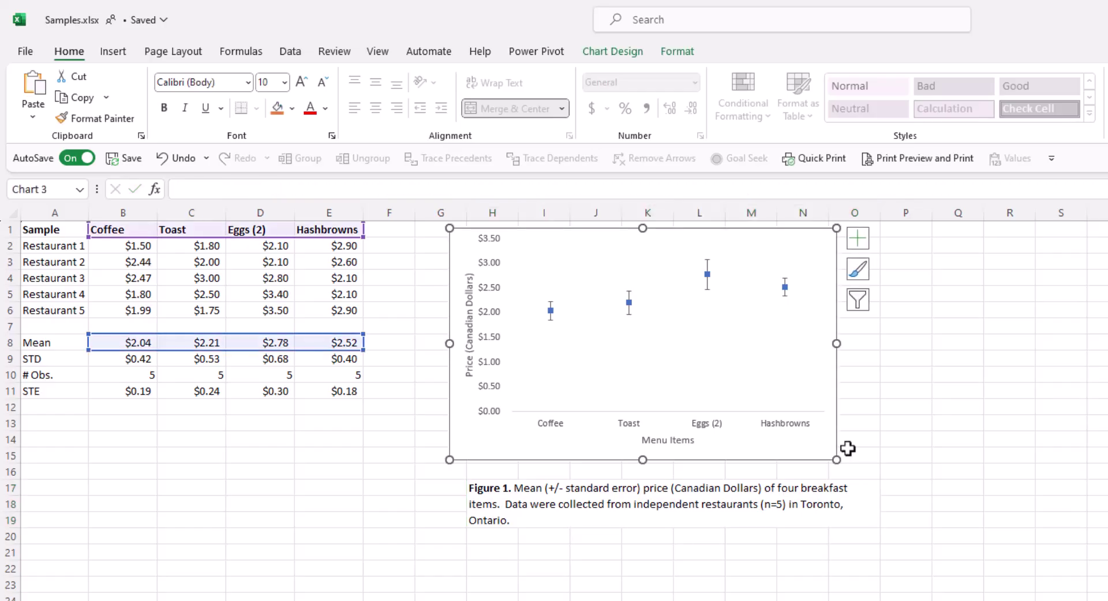
pyautogui.moveTo(837, 460); pyautogui.dragTo(857, 468)
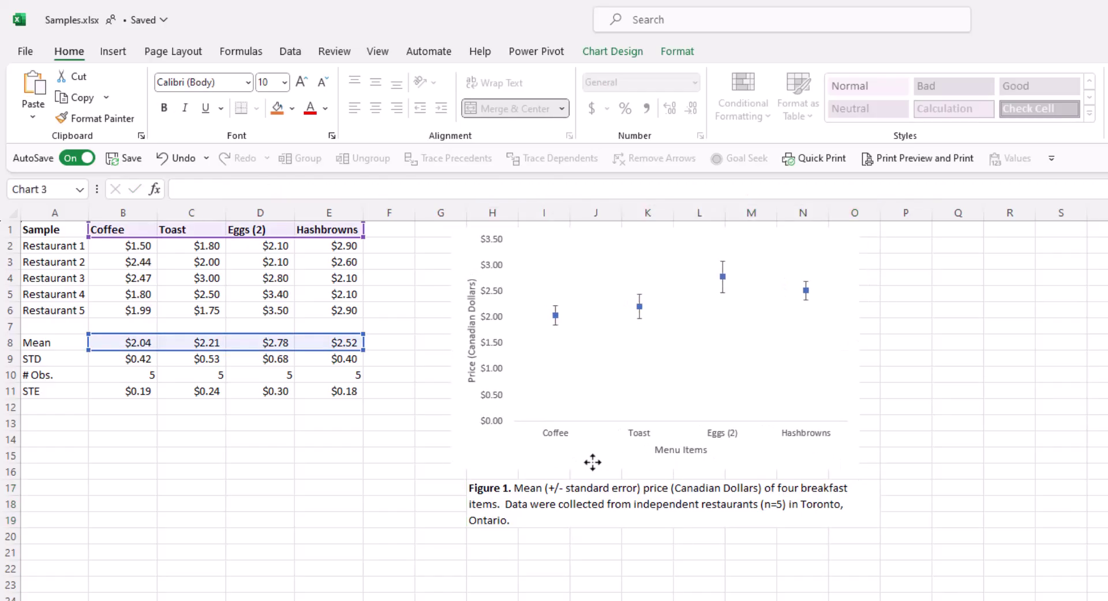
pyautogui.moveTo(594, 460); pyautogui.dragTo(609, 465)
pyautogui.click(781, 548)
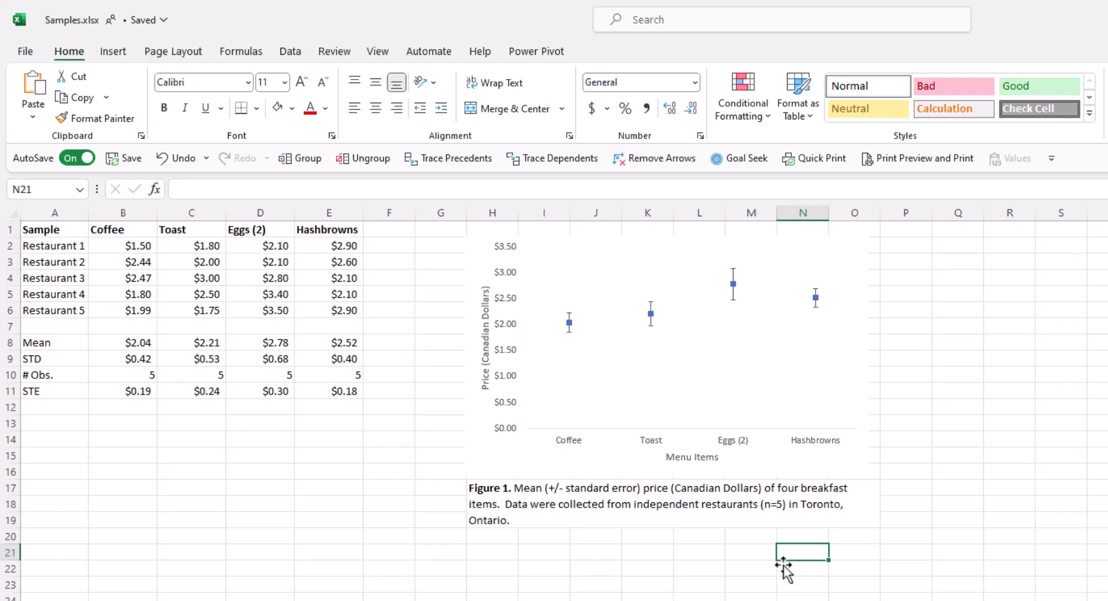
# Step: Set the minimum bound of the chart's vertical price axis to 1
pyautogui.click(507, 326)
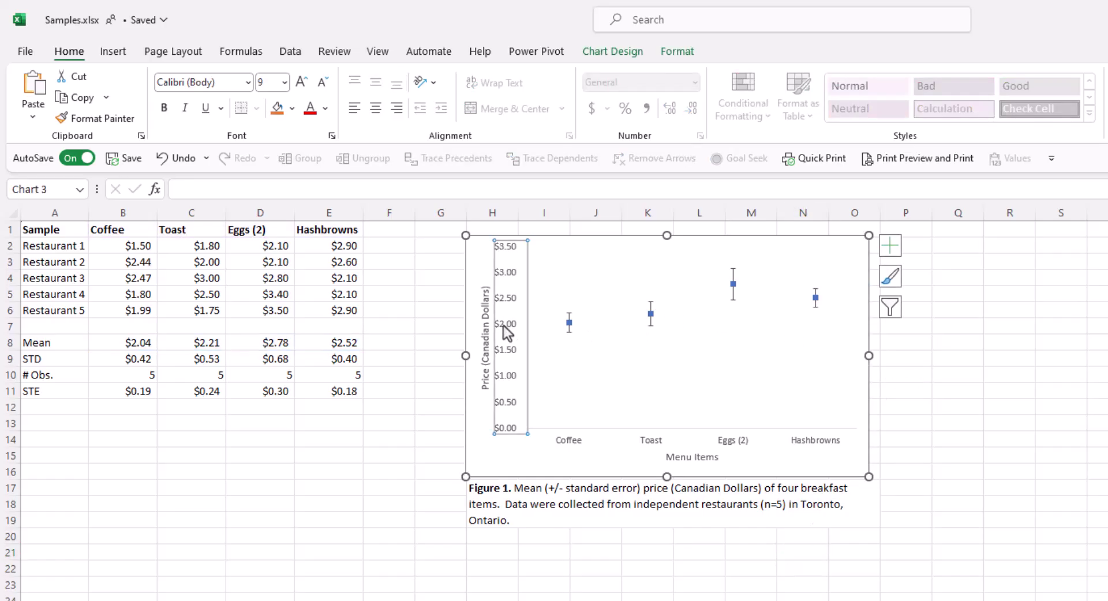
pyautogui.rightClick(507, 332)
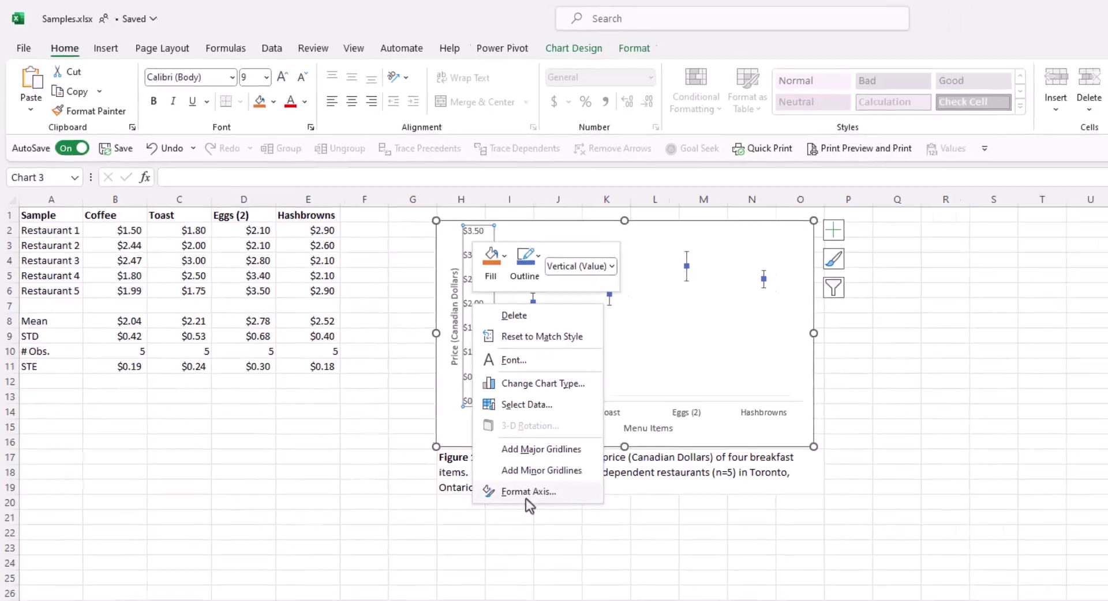
pyautogui.click(560, 527)
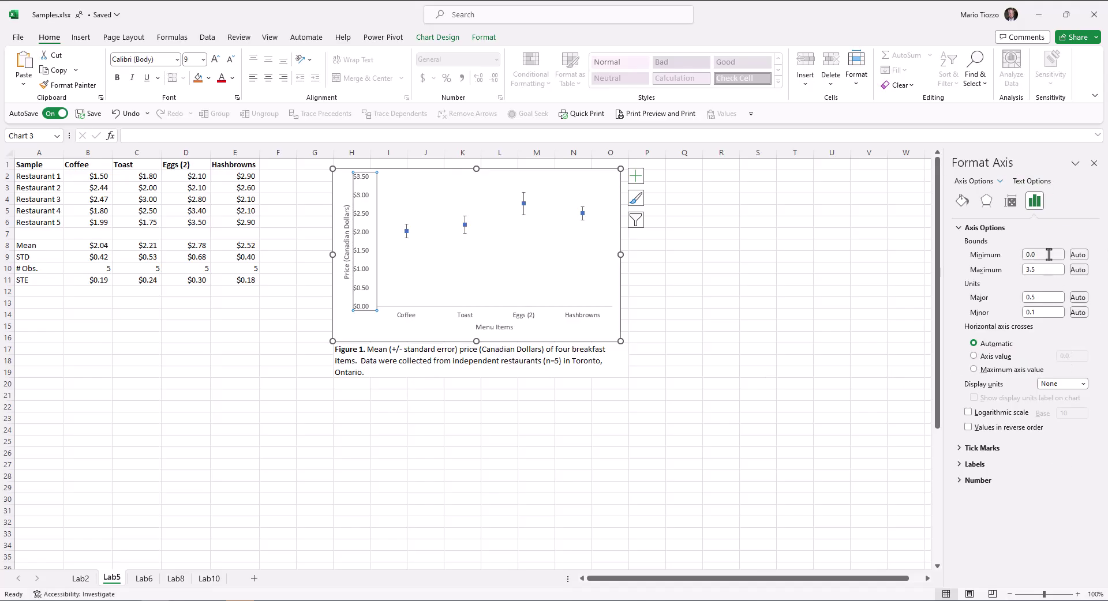
pyautogui.click(1030, 255)
pyautogui.write('1')
pyautogui.click(652, 345)
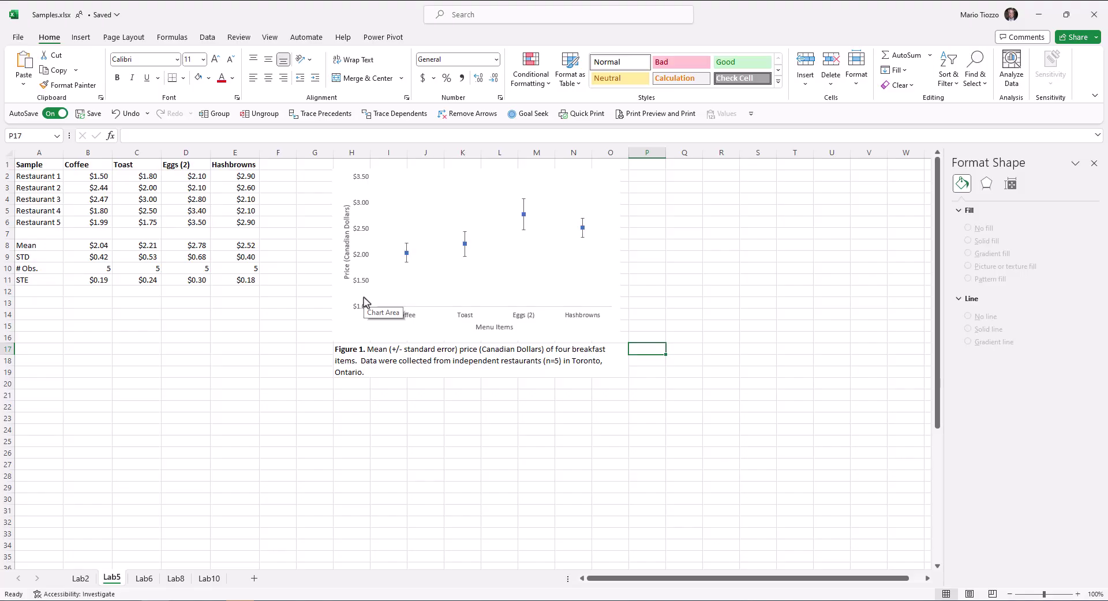
# Step: Fill the cells G1:P20 behind the chart and caption with white to hide the sheet gridlines
pyautogui.moveTo(323, 164); pyautogui.dragTo(662, 386)
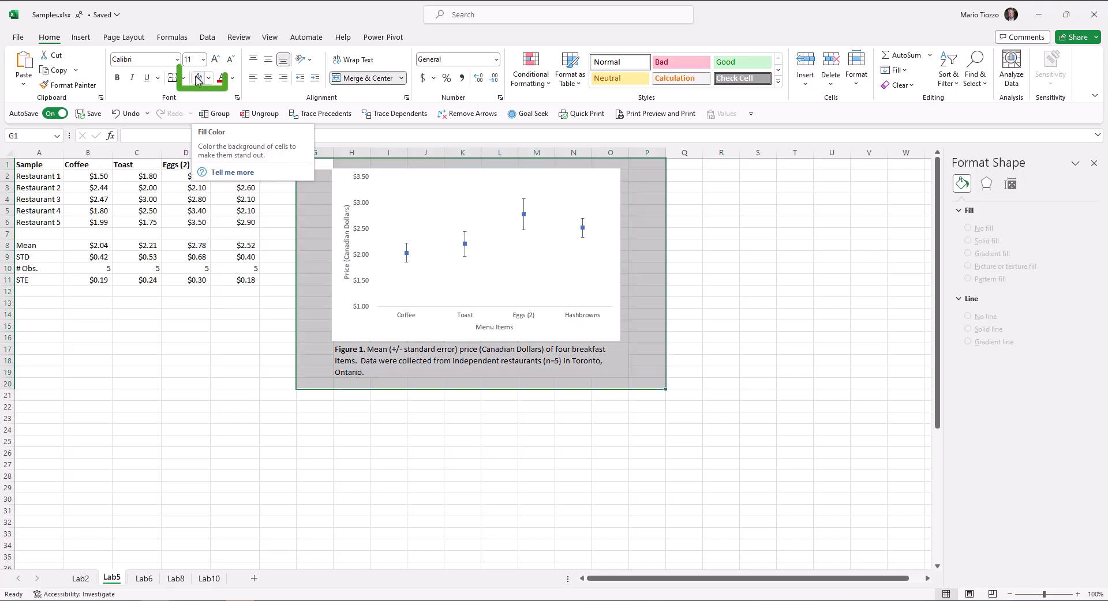
pyautogui.click(198, 79)
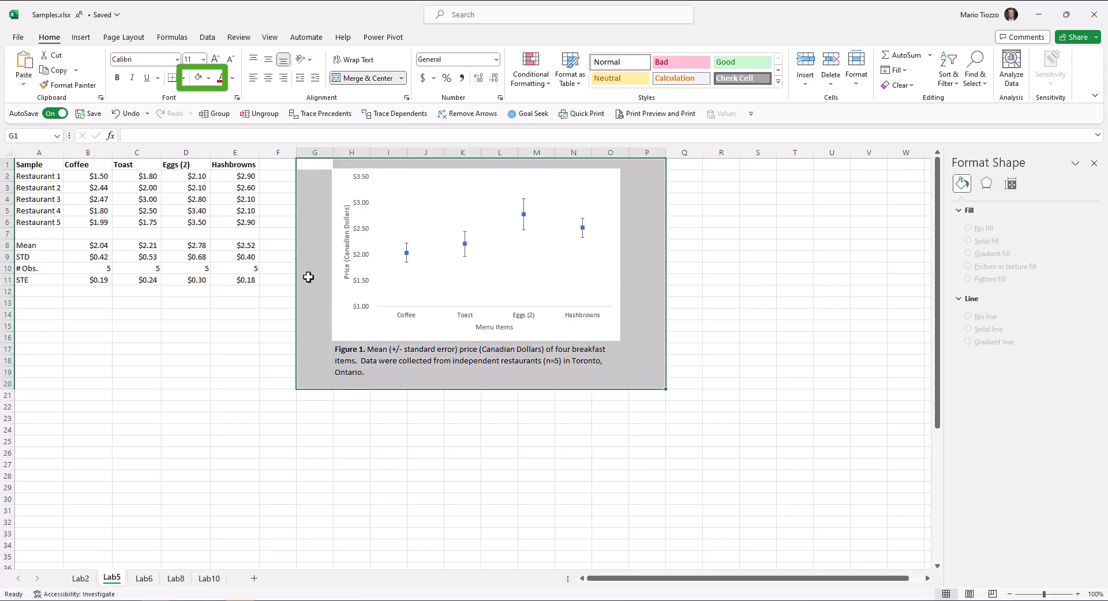
pyautogui.click(355, 424)
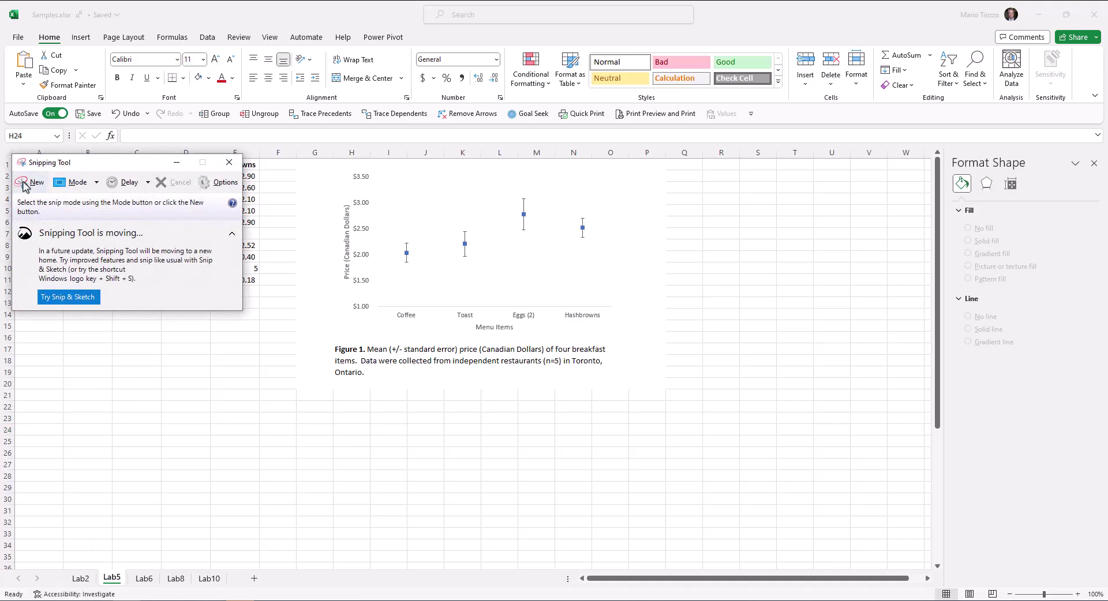
# Step: Capture a new snip of the chart together with its caption in Snipping Tool
pyautogui.click(27, 183)
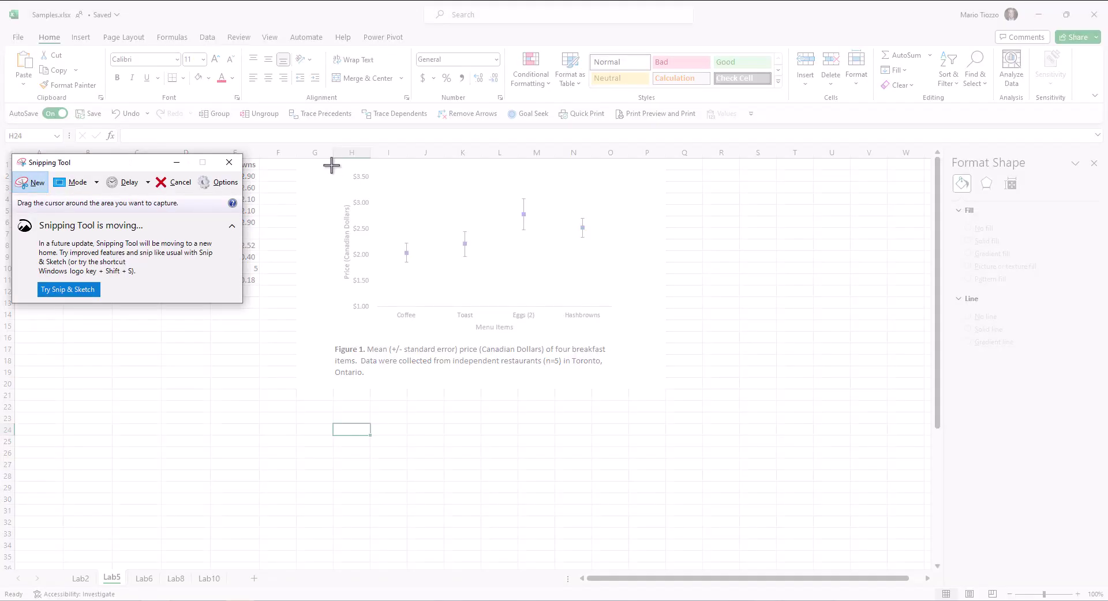
pyautogui.moveTo(331, 165); pyautogui.dragTo(617, 382)
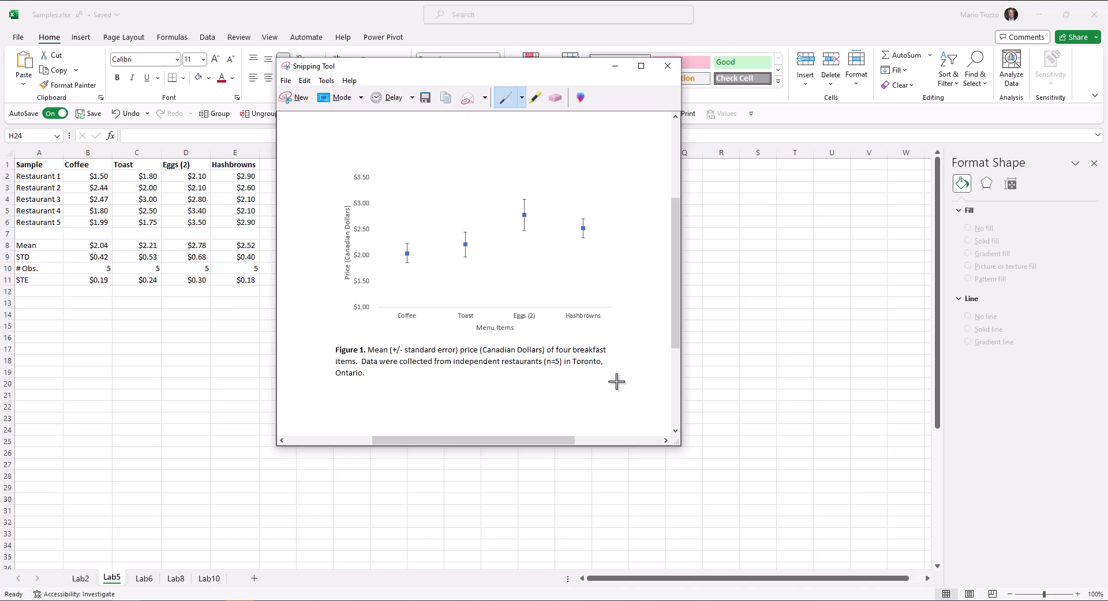